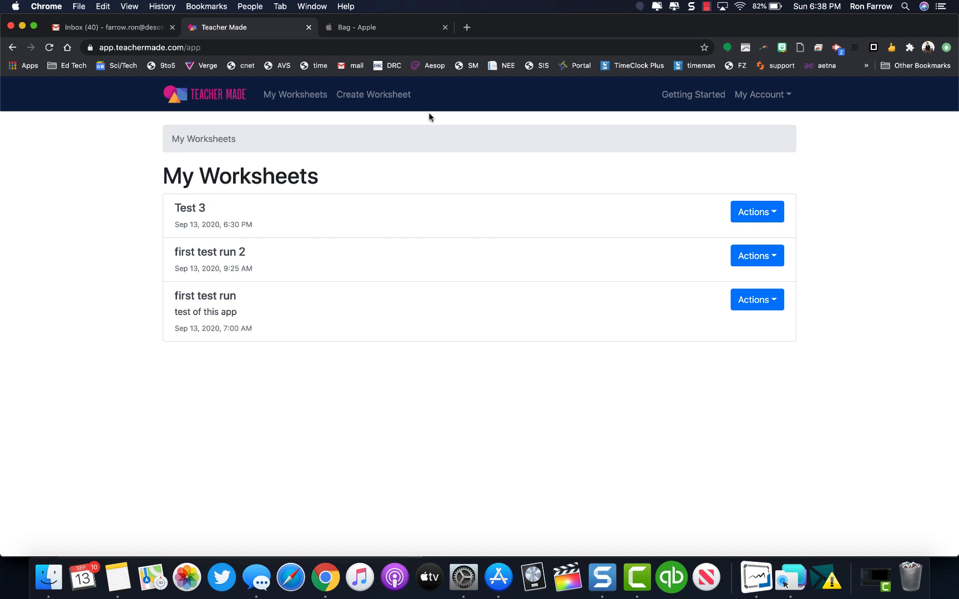
Start a new worksheet titled "tutorial", leaving its description blank
click(370, 101)
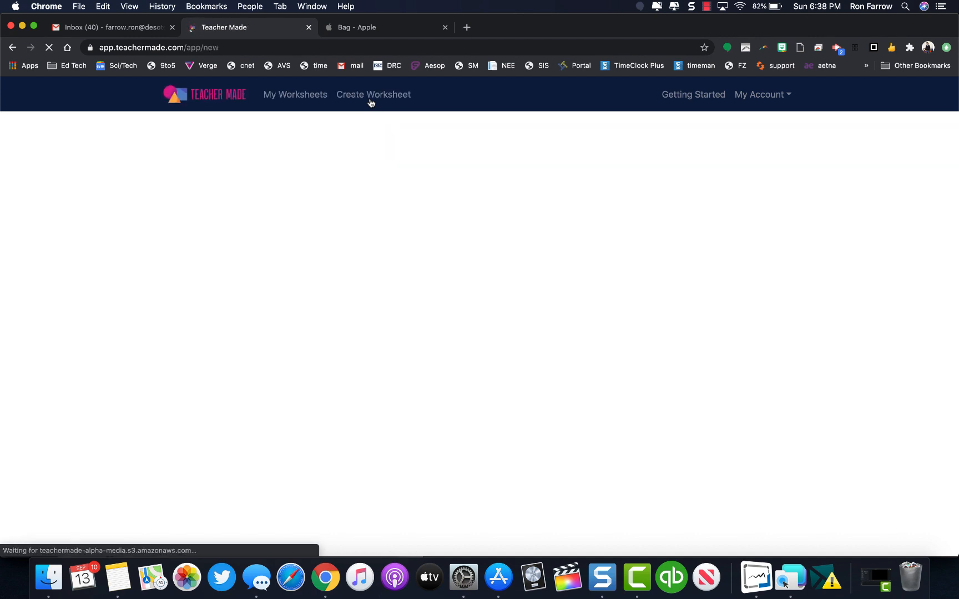
click(313, 223)
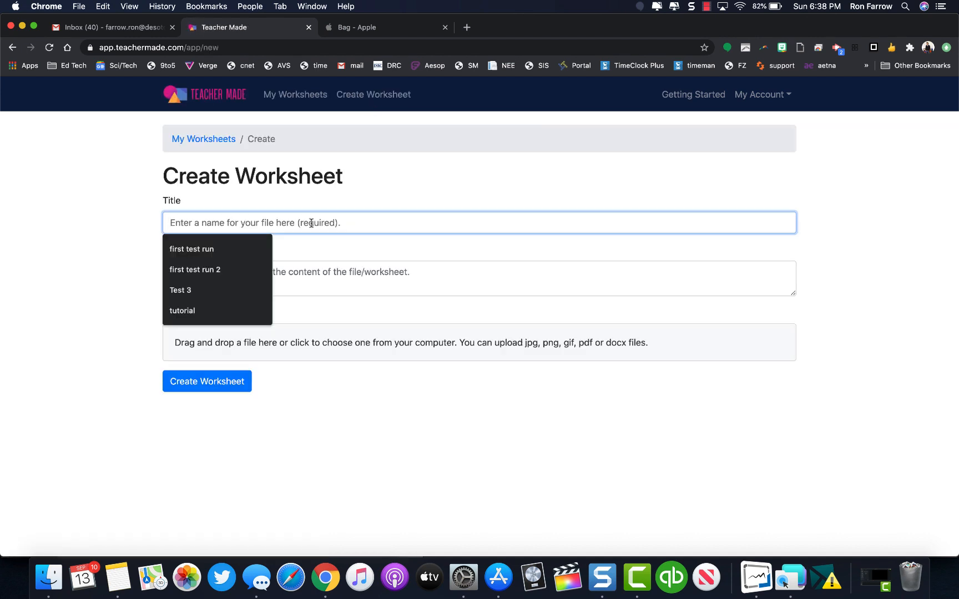
text(tutorial)
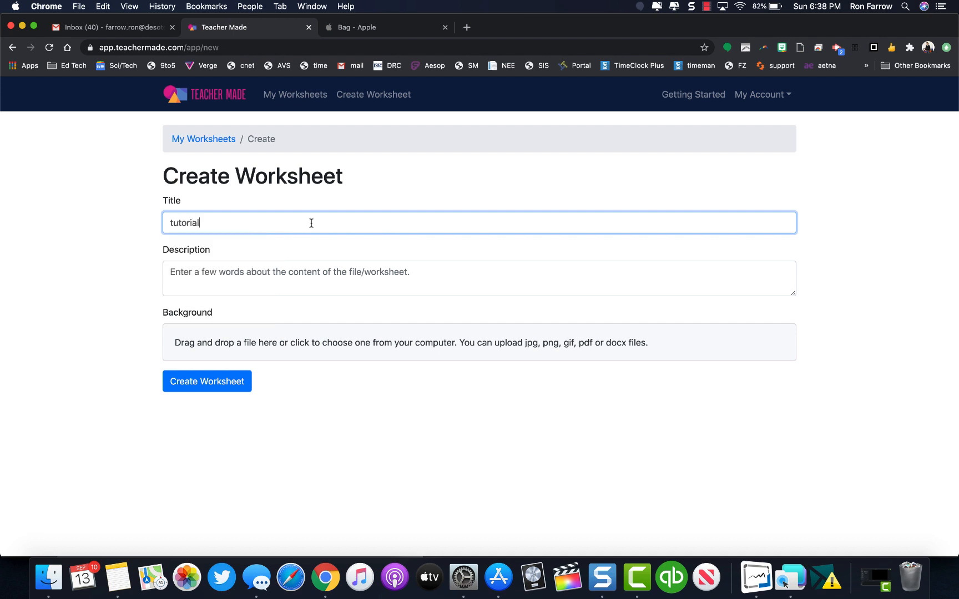
click(245, 273)
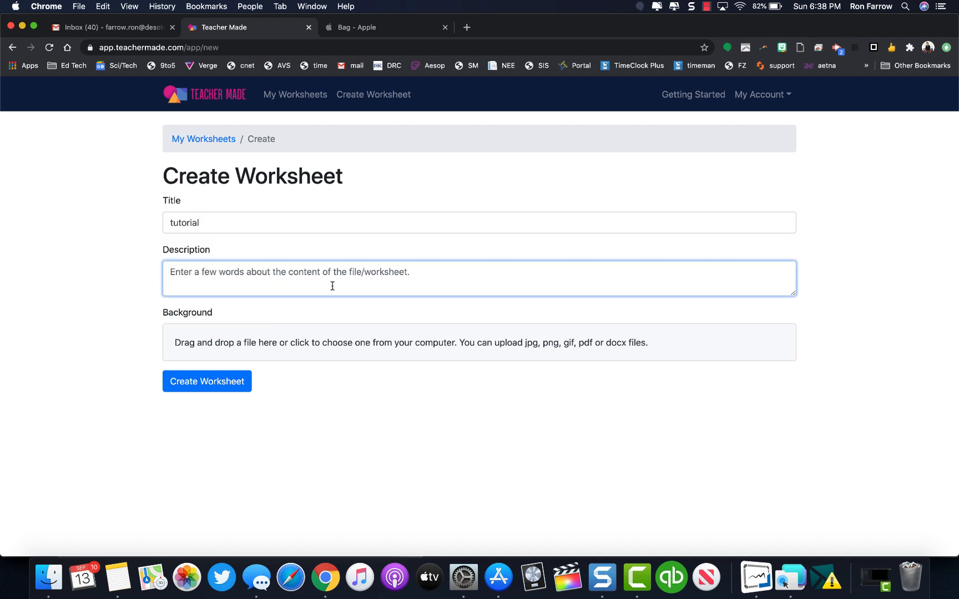
Create the worksheet from the "Copy of Passage 9" PDF in the Athena folder, using only its first page as background
click(298, 345)
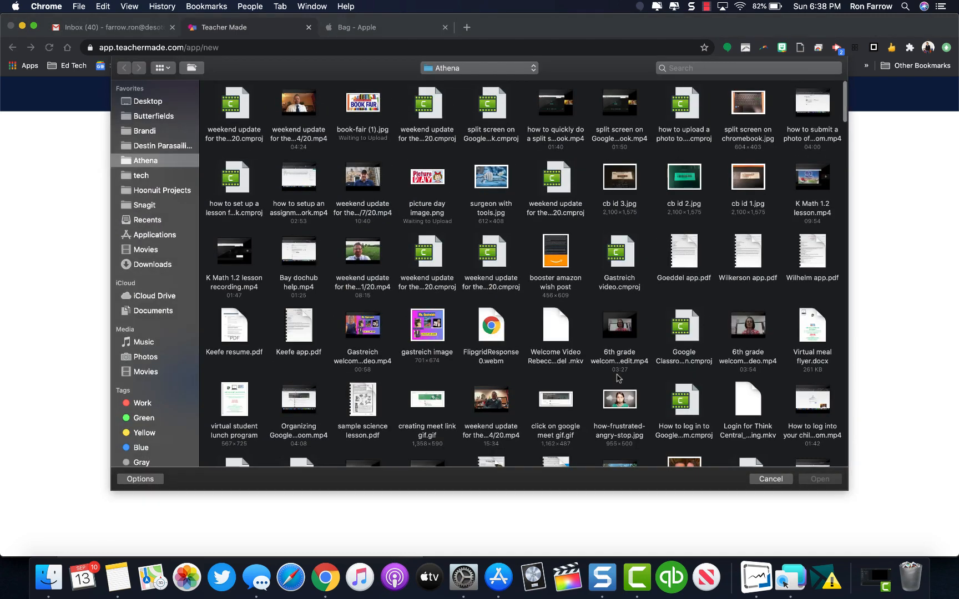
scroll(618, 378, down, 6)
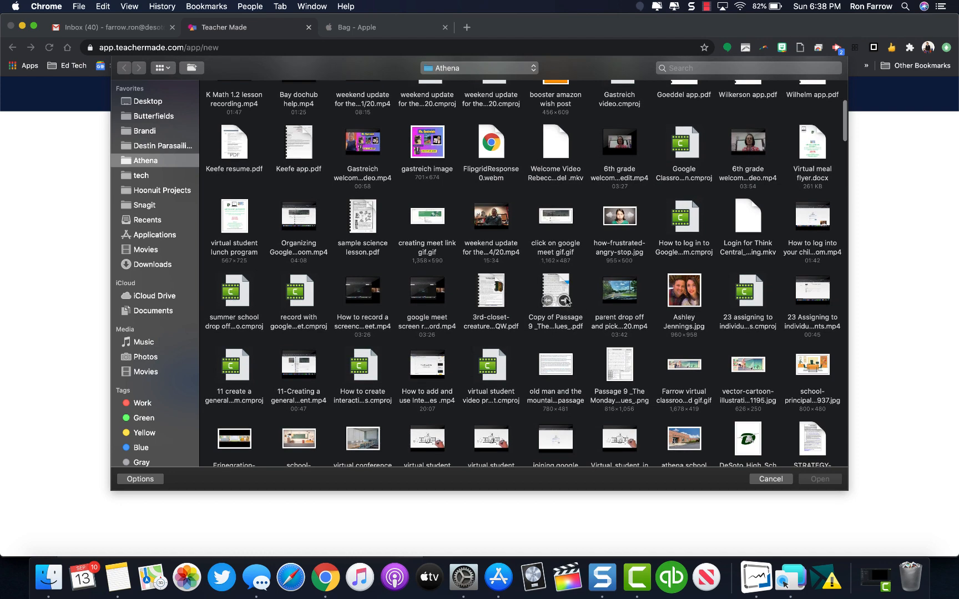
double_click(564, 299)
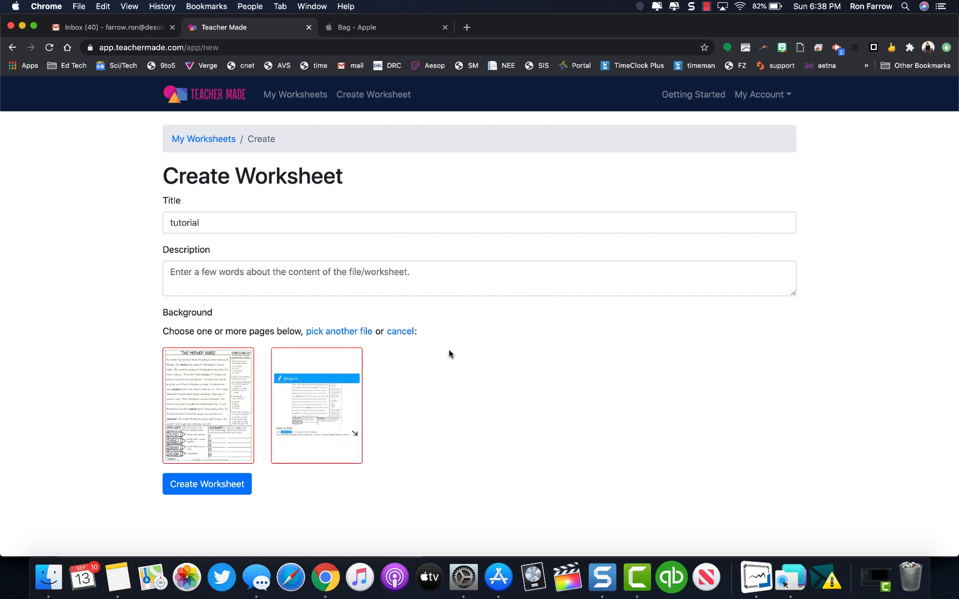
click(325, 414)
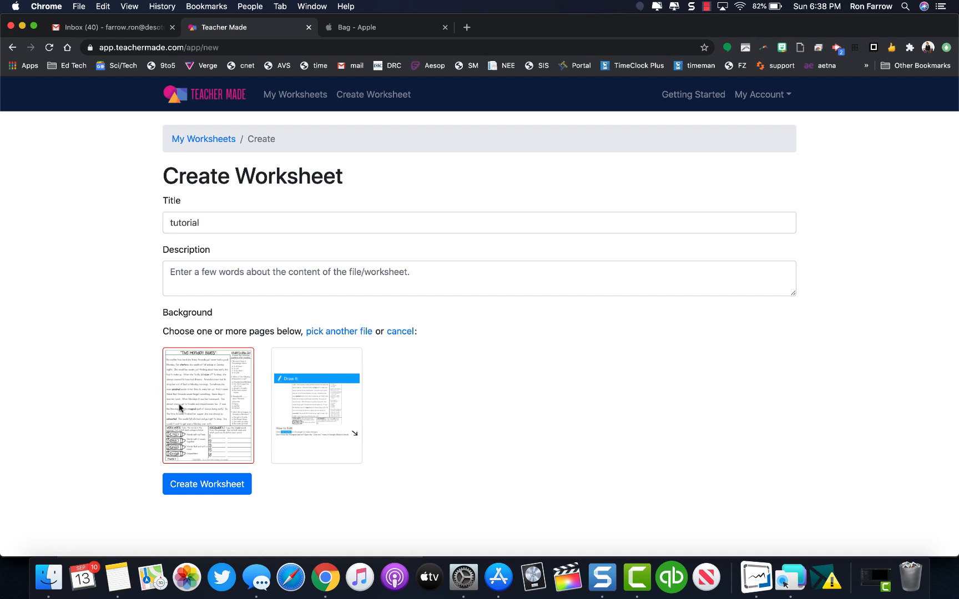
click(214, 487)
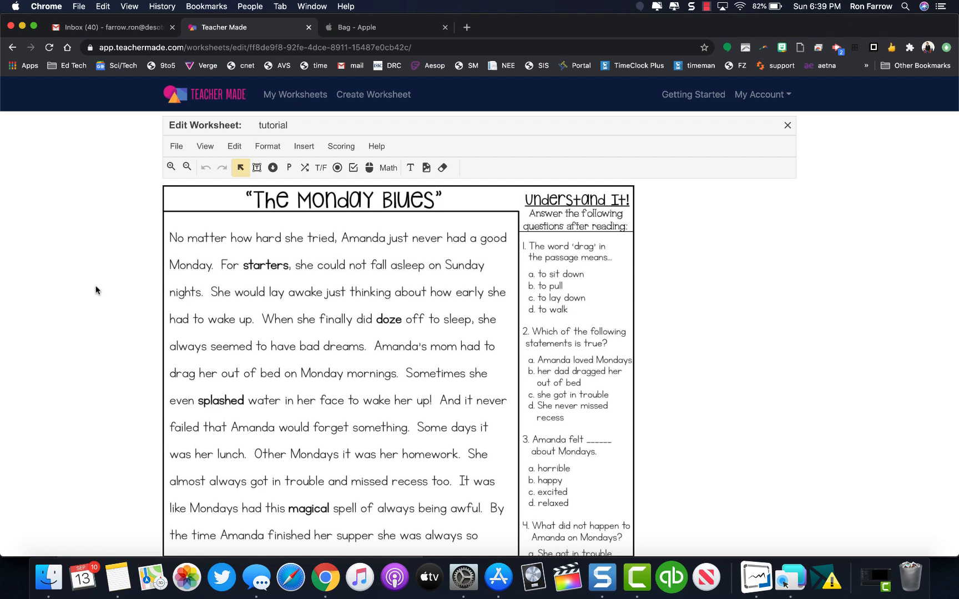
Examine the worksheet editor's background, preview, zoom, editing and border options, and the question types and objects it can insert
click(176, 147)
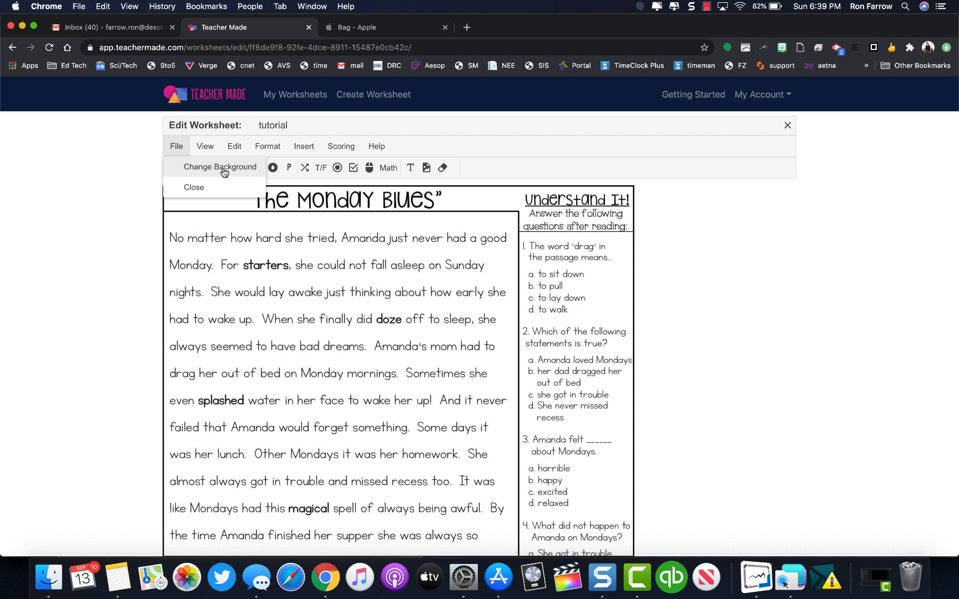
mouse_move(205, 146)
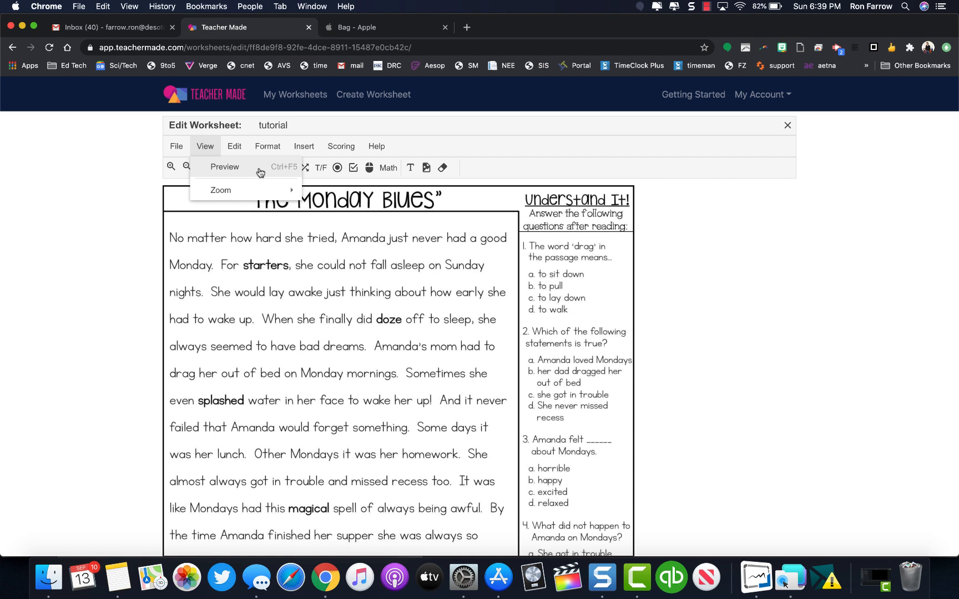
mouse_move(257, 190)
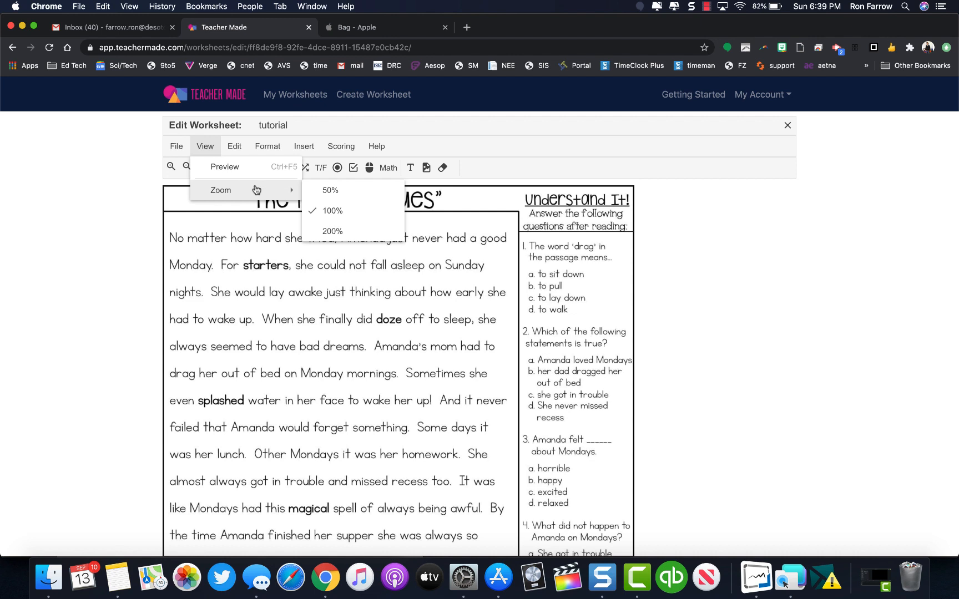
mouse_move(236, 148)
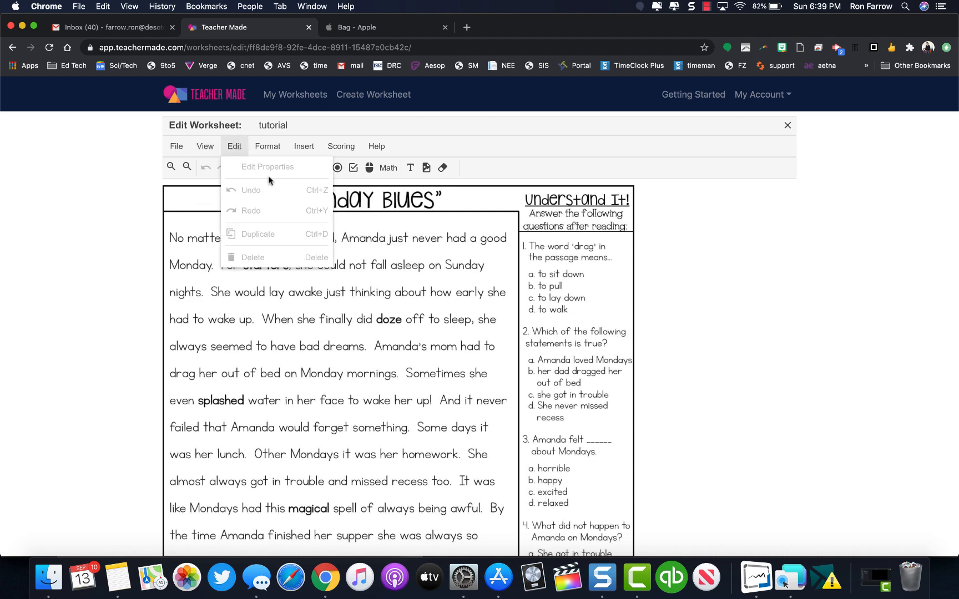
mouse_move(268, 147)
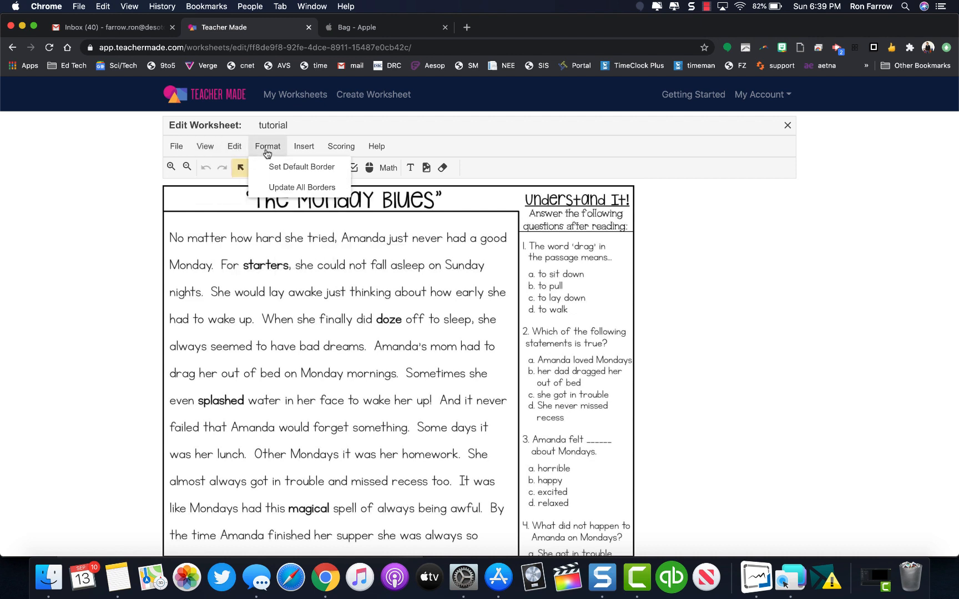
mouse_move(298, 150)
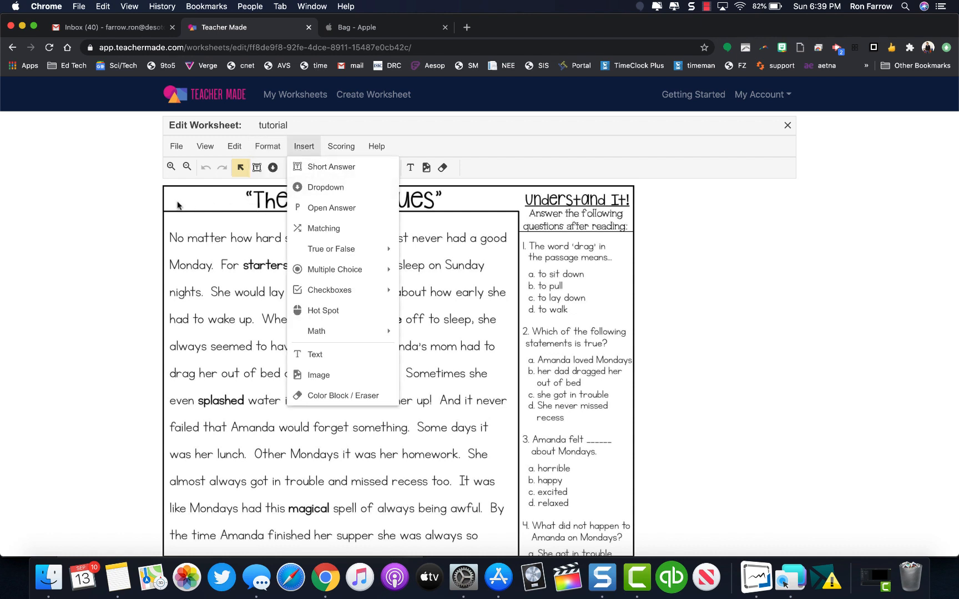
click(91, 204)
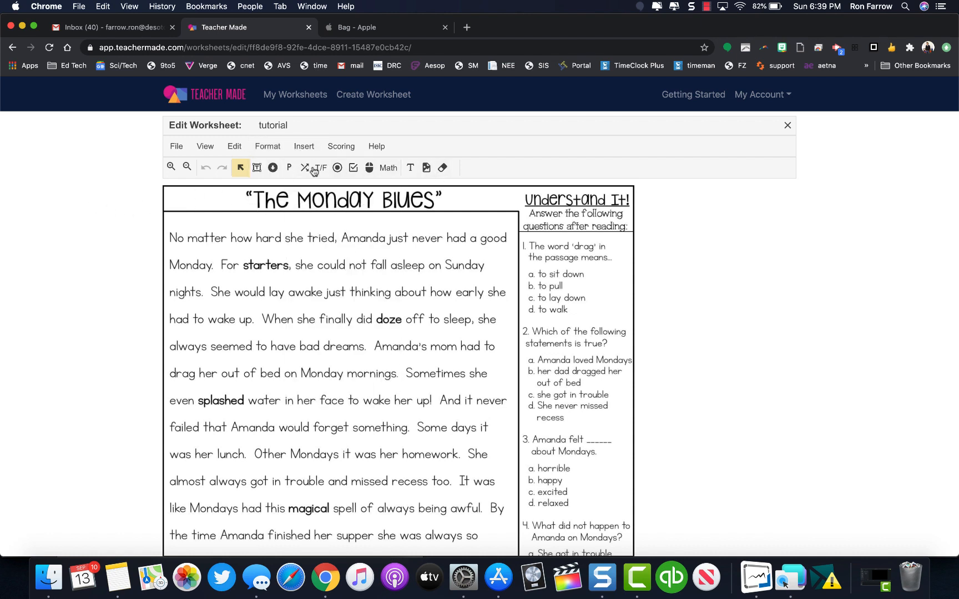
click(304, 150)
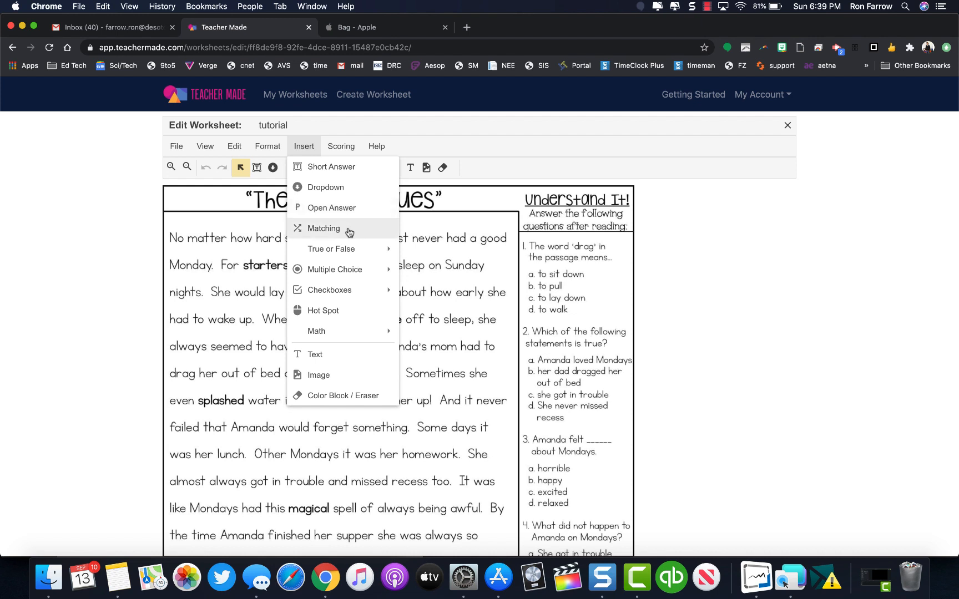
mouse_move(366, 253)
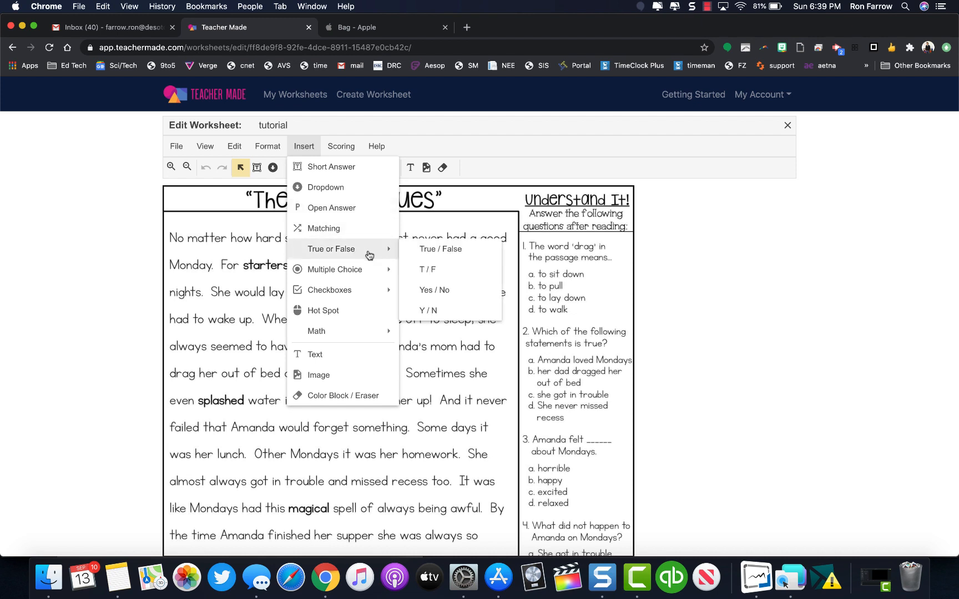
mouse_move(375, 272)
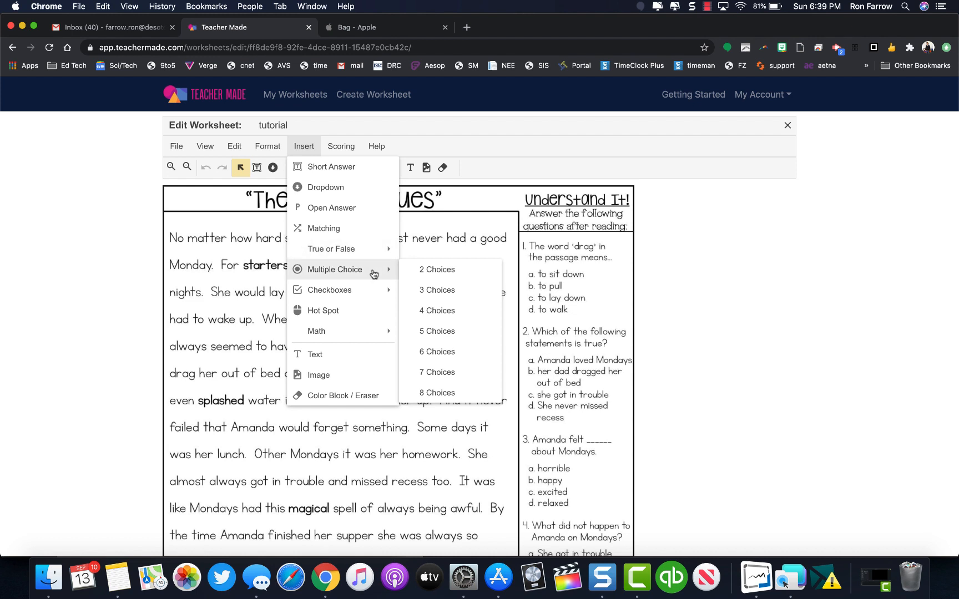
mouse_move(372, 293)
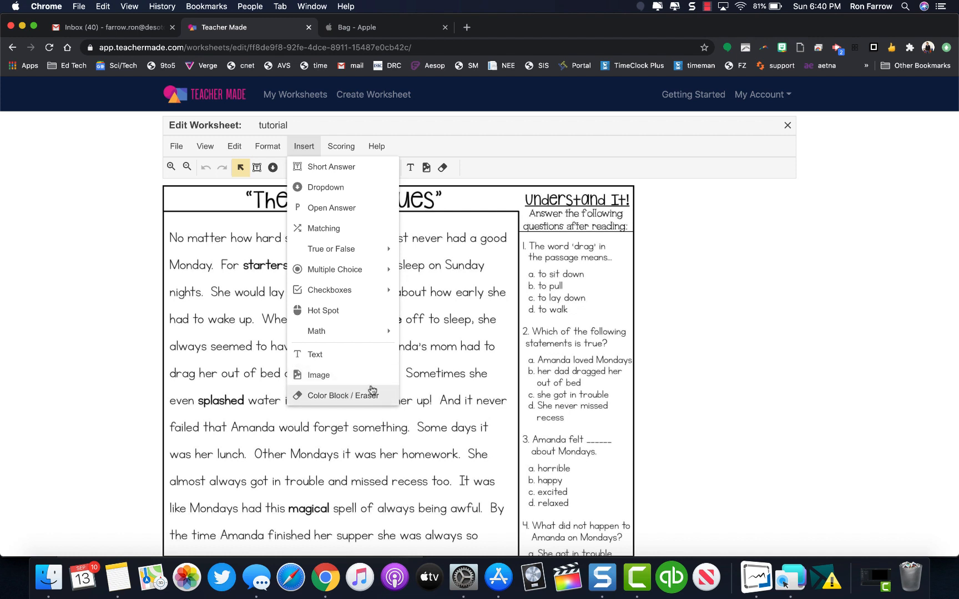
click(677, 309)
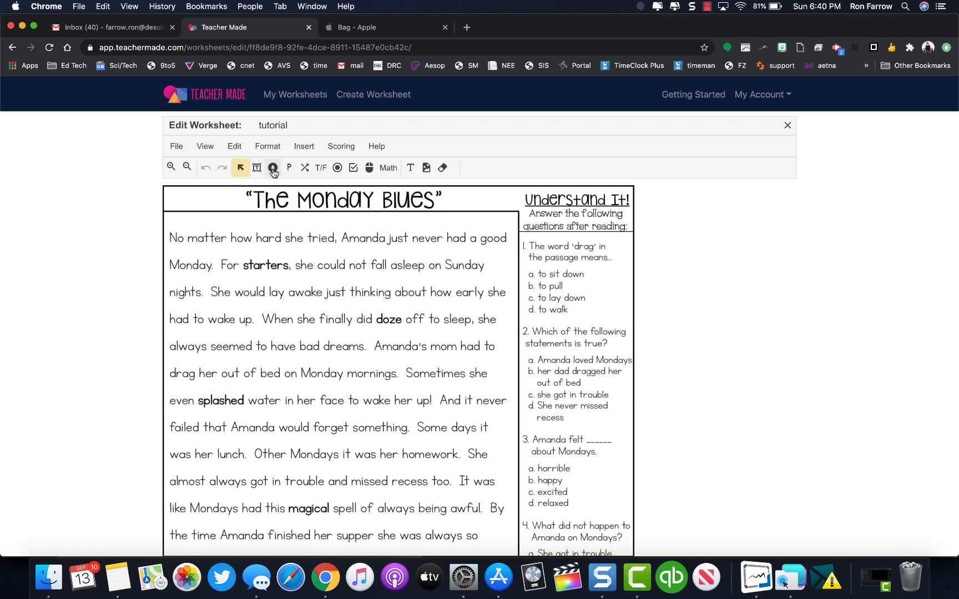
Insert a vertical 4-choice multiple choice object beside question 1's answers and size it so its circles line up with options a to d
click(337, 169)
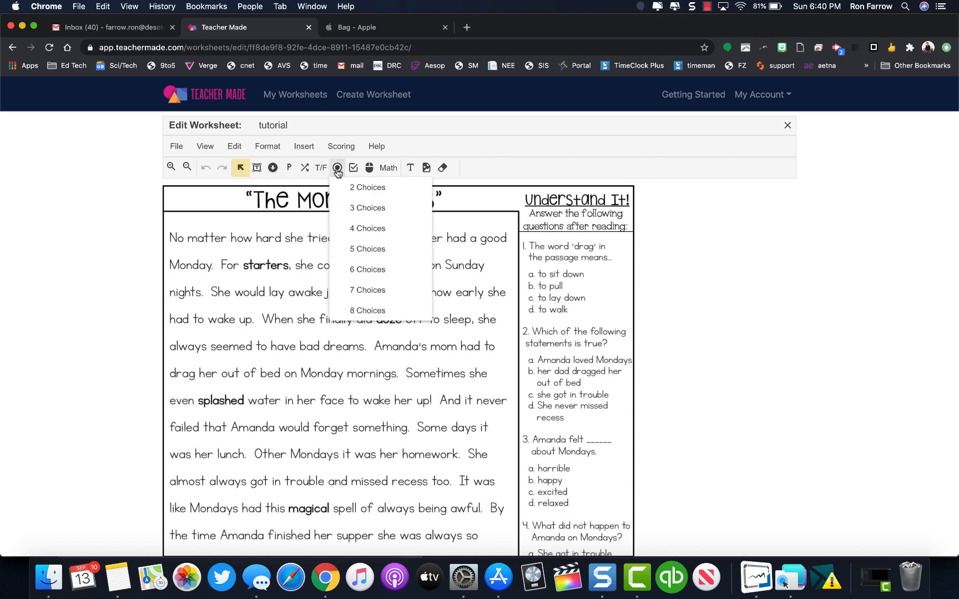
click(387, 230)
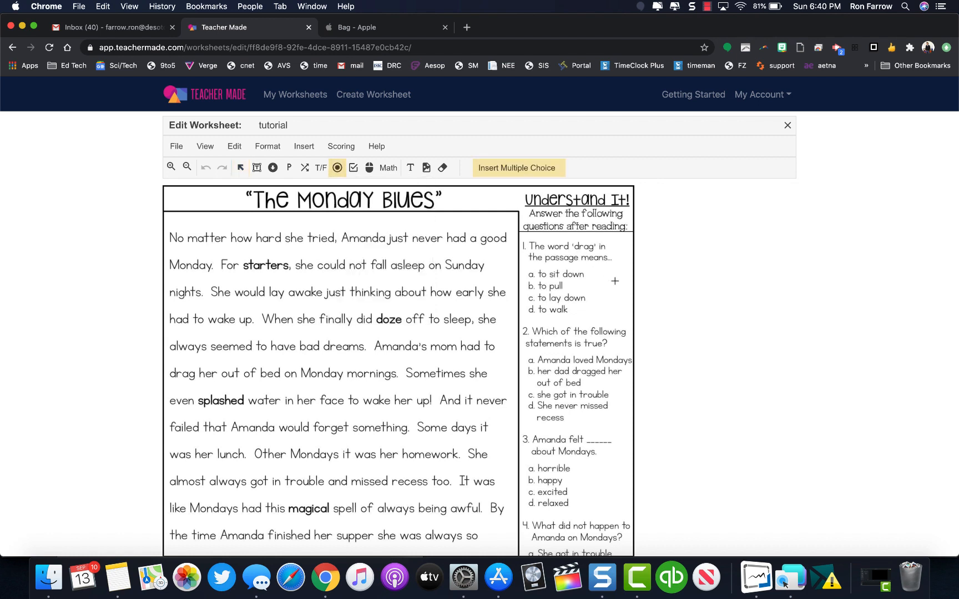
click(594, 270)
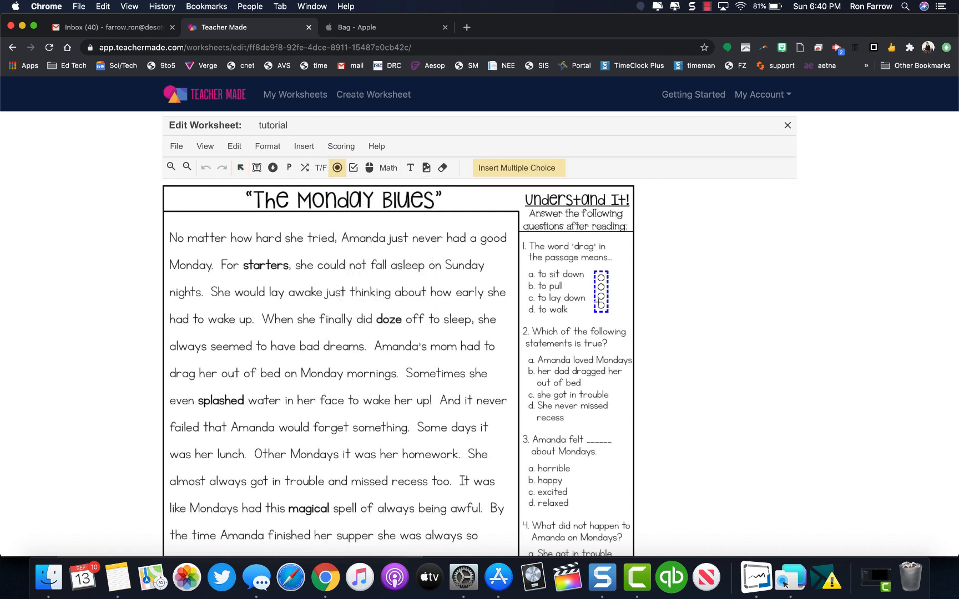
drag(554, 280, 611, 312)
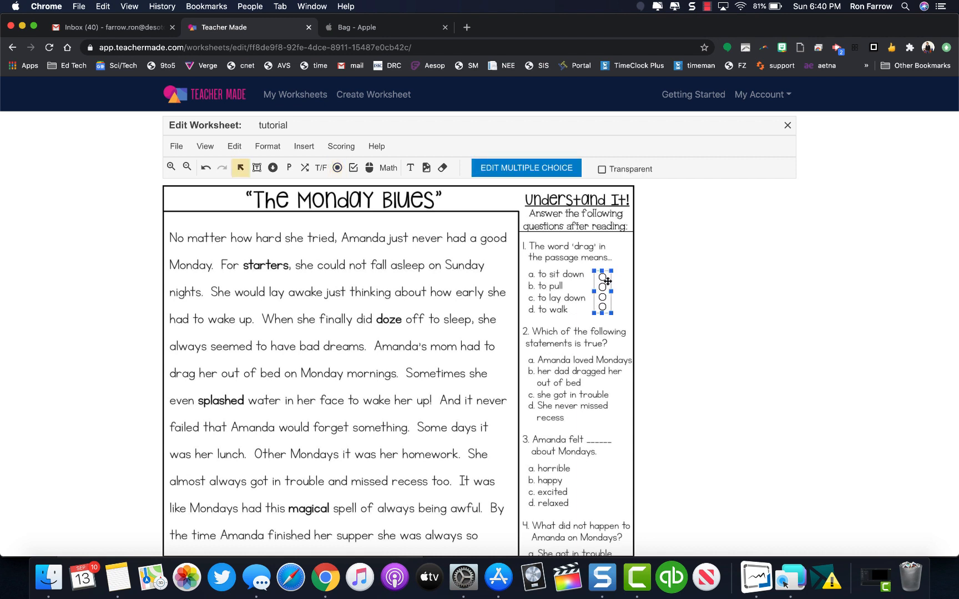
drag(601, 270, 601, 268)
Review question 1's multiple choice settings and save them with 1 point and 4 choices
click(532, 174)
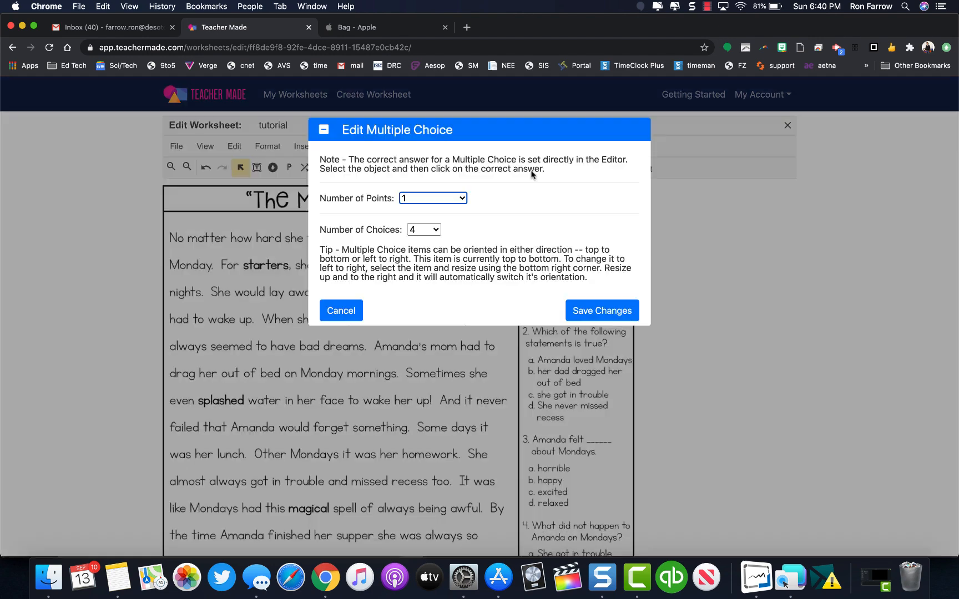
click(459, 199)
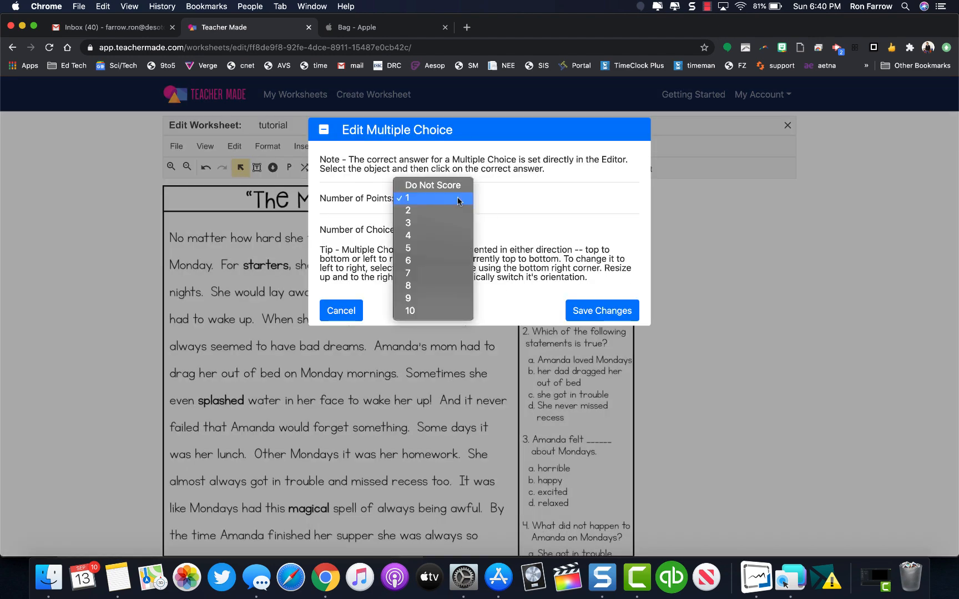
click(488, 199)
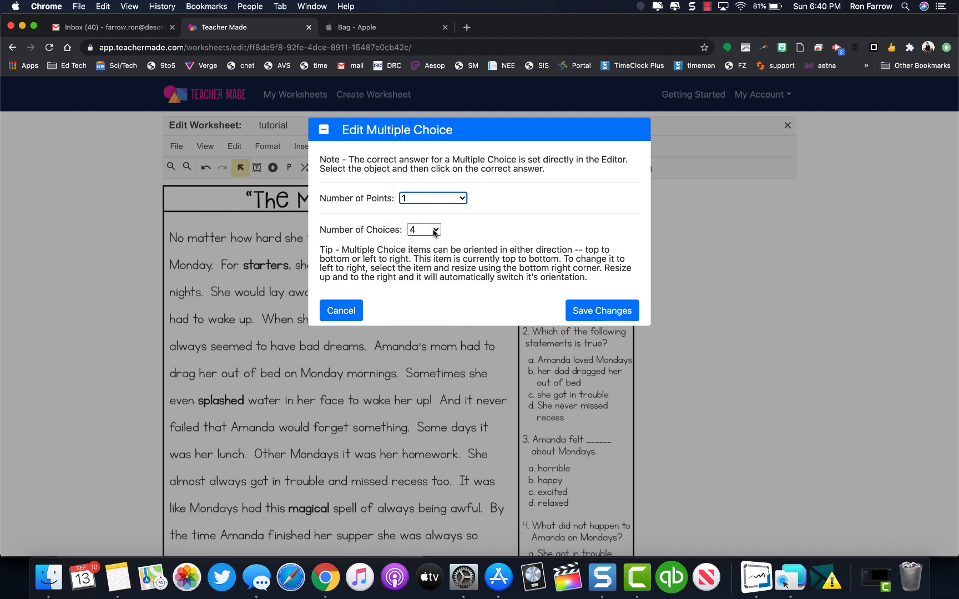
click(587, 312)
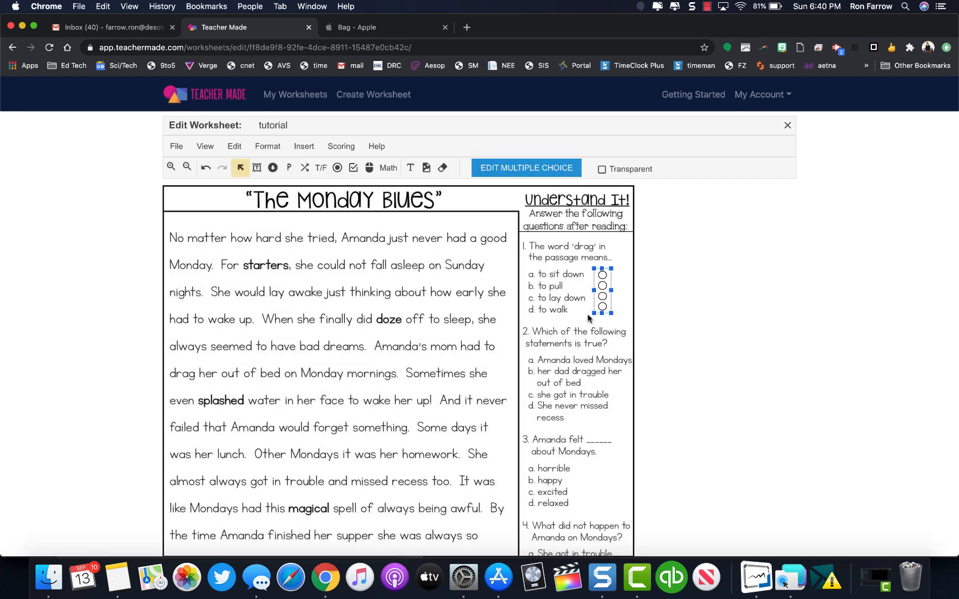
Mark "b. to pull" as the correct answer for question 1
click(603, 286)
click(602, 286)
click(619, 299)
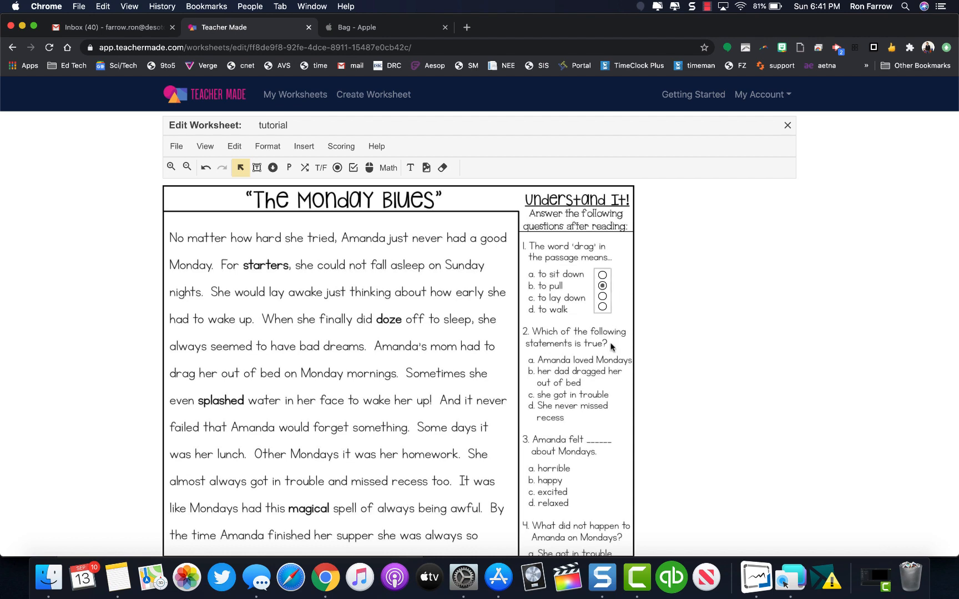
Insert a hot spot covering the character's name in the first line of the passage
scroll(613, 427, down, 5)
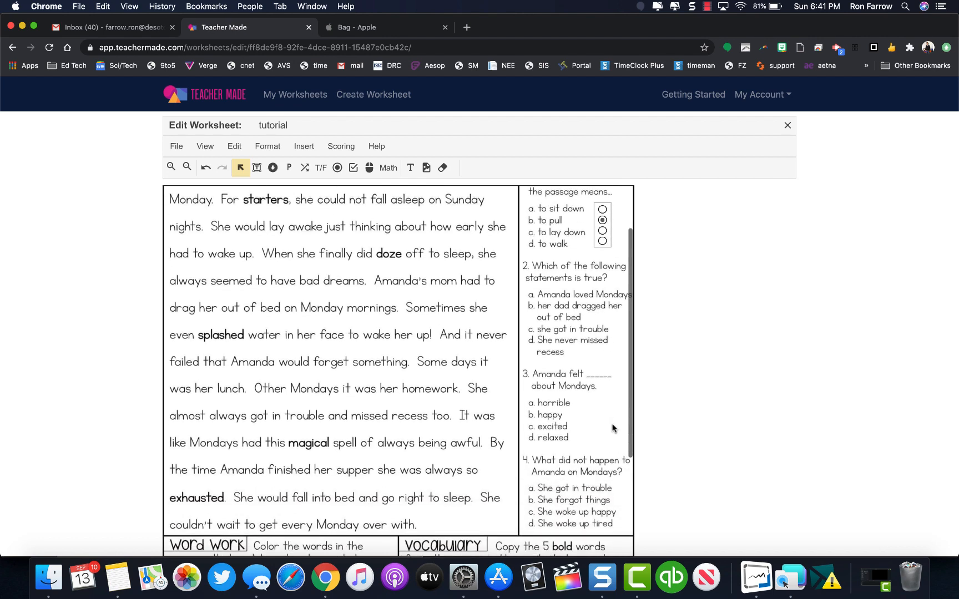
scroll(614, 427, up, 5)
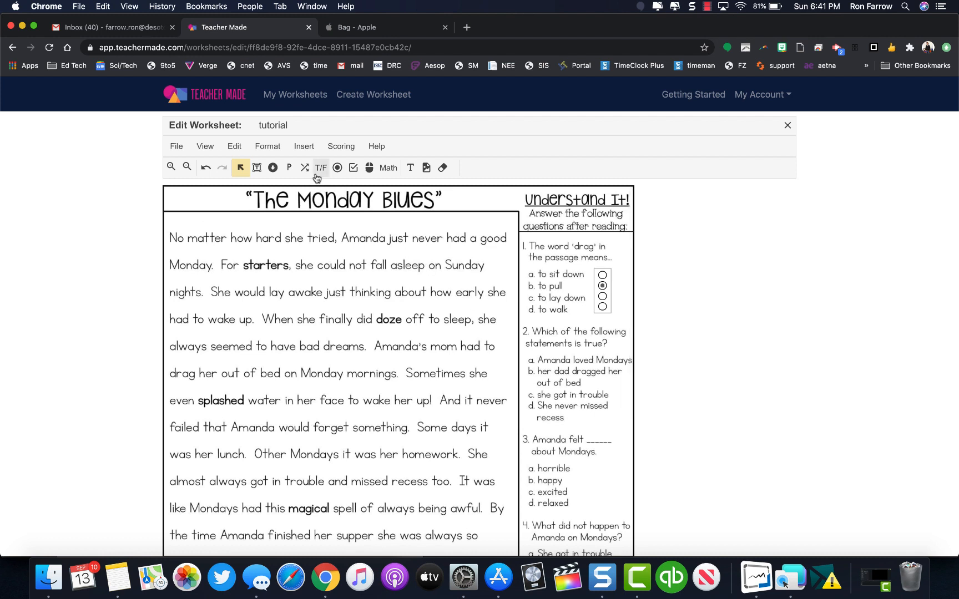
click(370, 169)
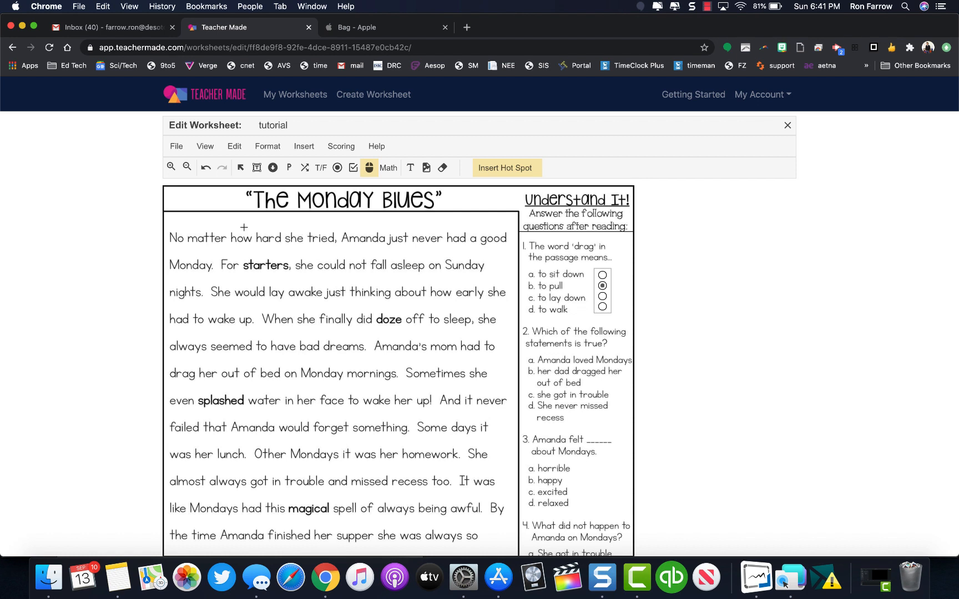
drag(340, 229, 387, 244)
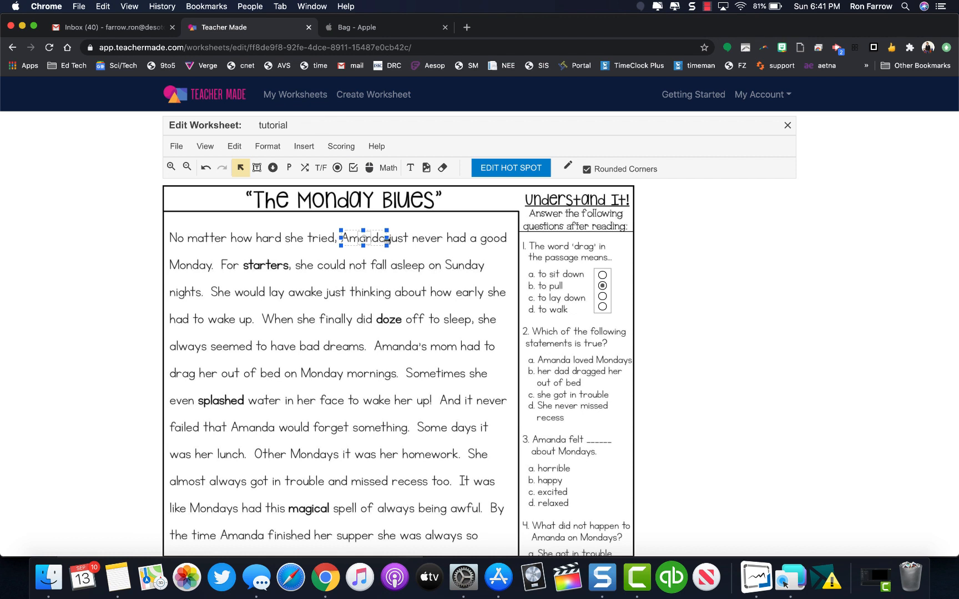
Set the hot spot on the character's name to 5 points, scored when the student clicks it, and save
click(519, 171)
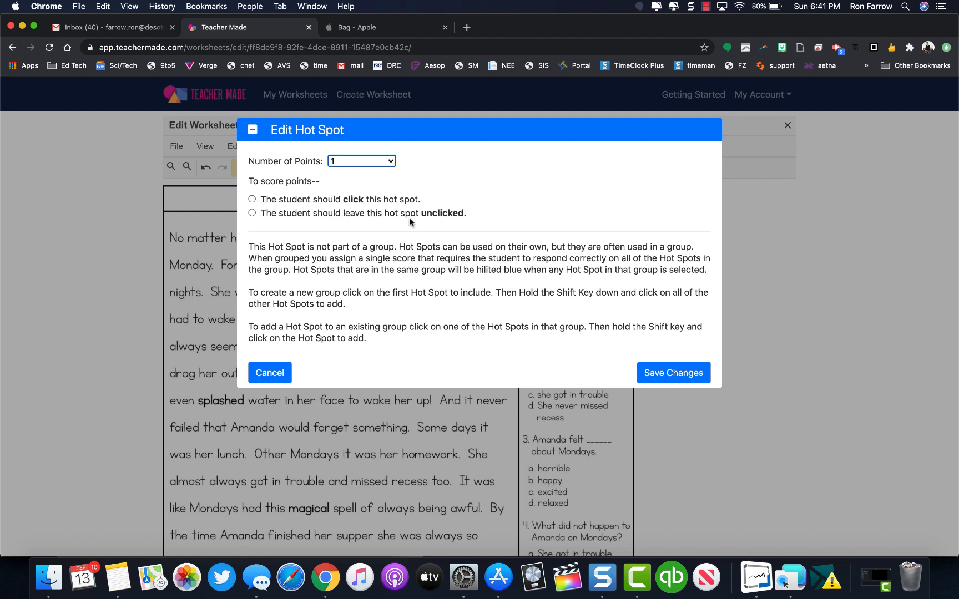
click(253, 200)
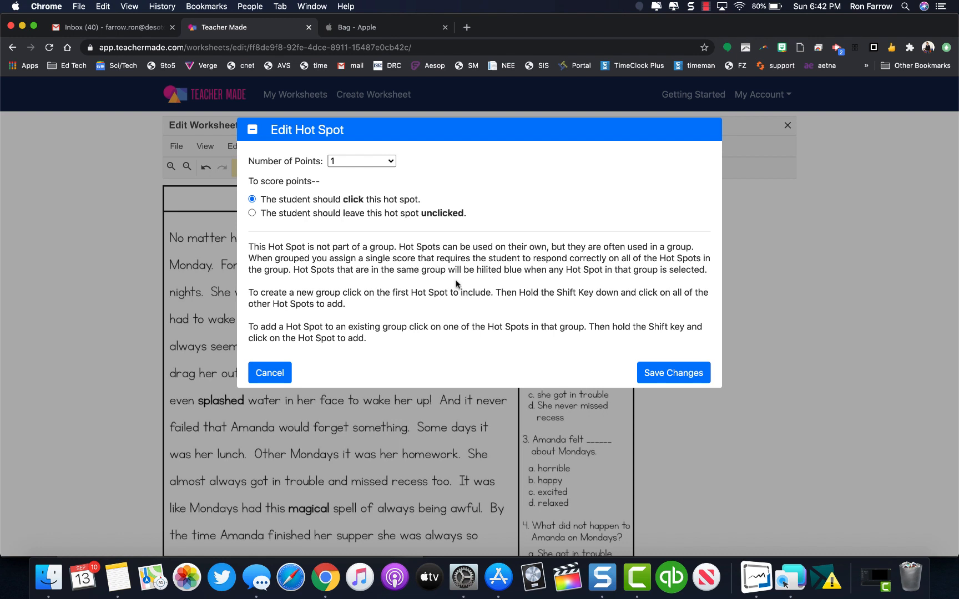
click(391, 167)
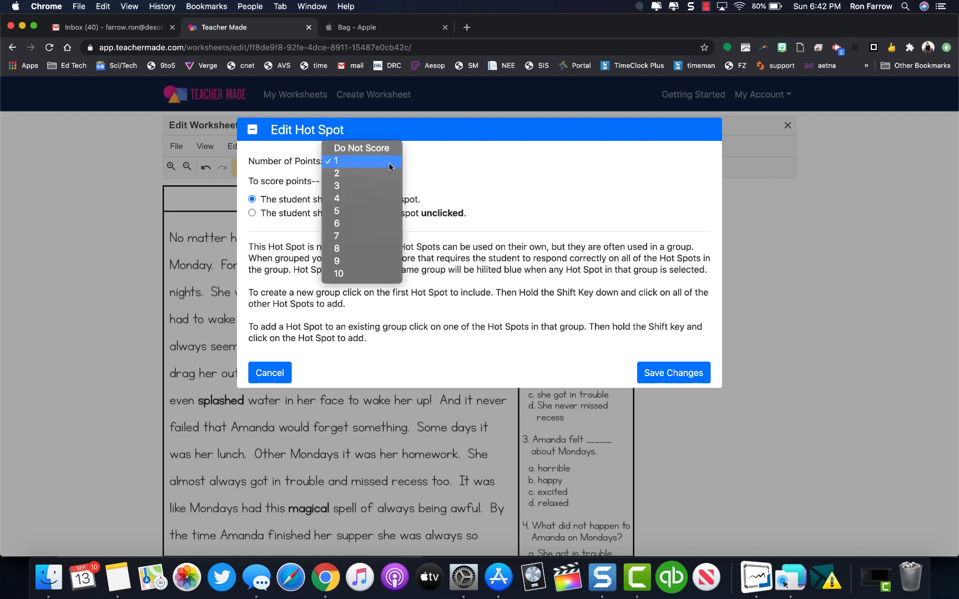
click(384, 212)
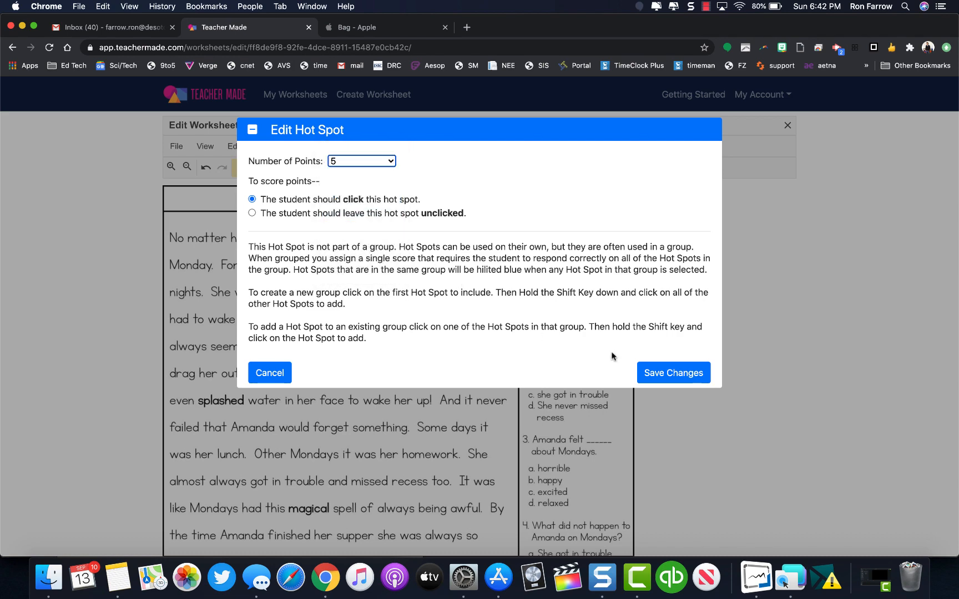
click(643, 369)
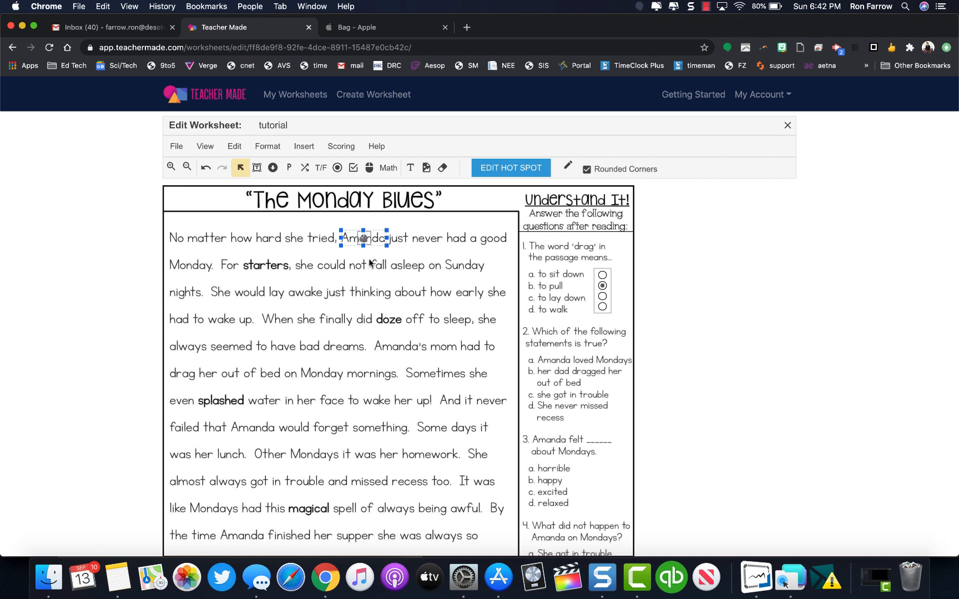
Insert a hot spot covering "could" in the passage's second line and group it with the hot spot on the character's name
click(369, 168)
drag(315, 260, 347, 269)
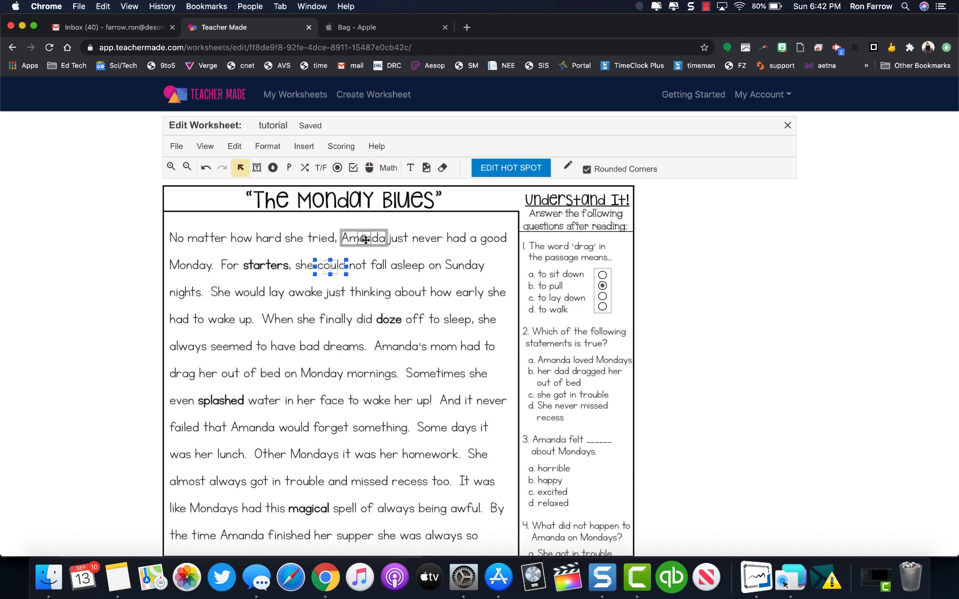
click(365, 239)
shift+click(335, 269)
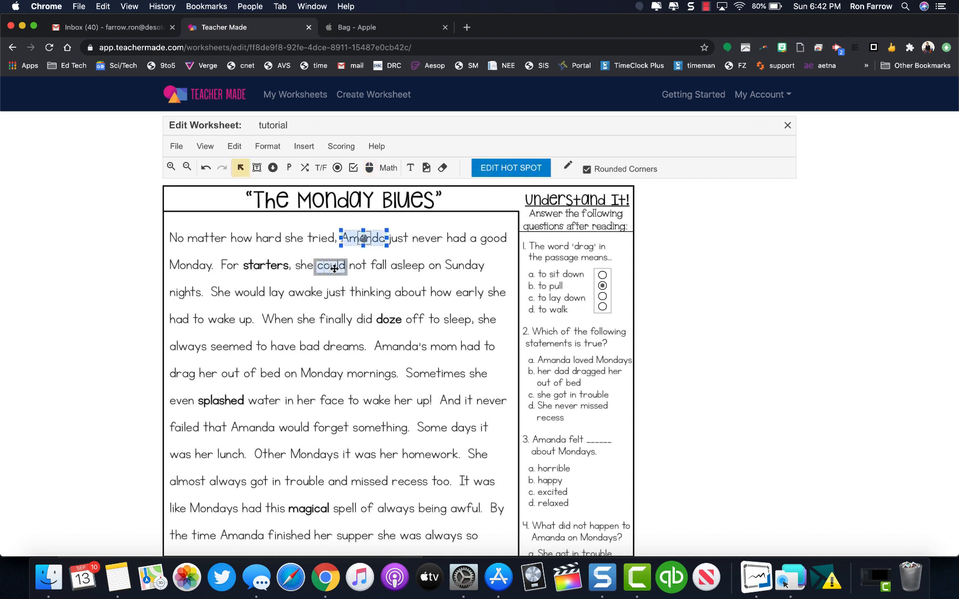
Set the scoring response for the grouped hot spot on "could" and save it with 1 point
click(504, 169)
click(279, 352)
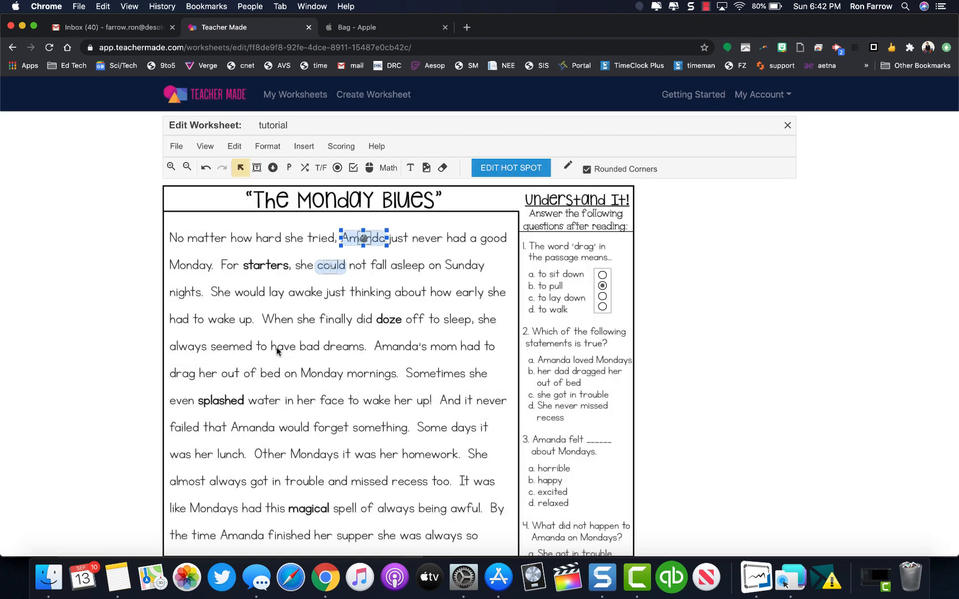
click(329, 268)
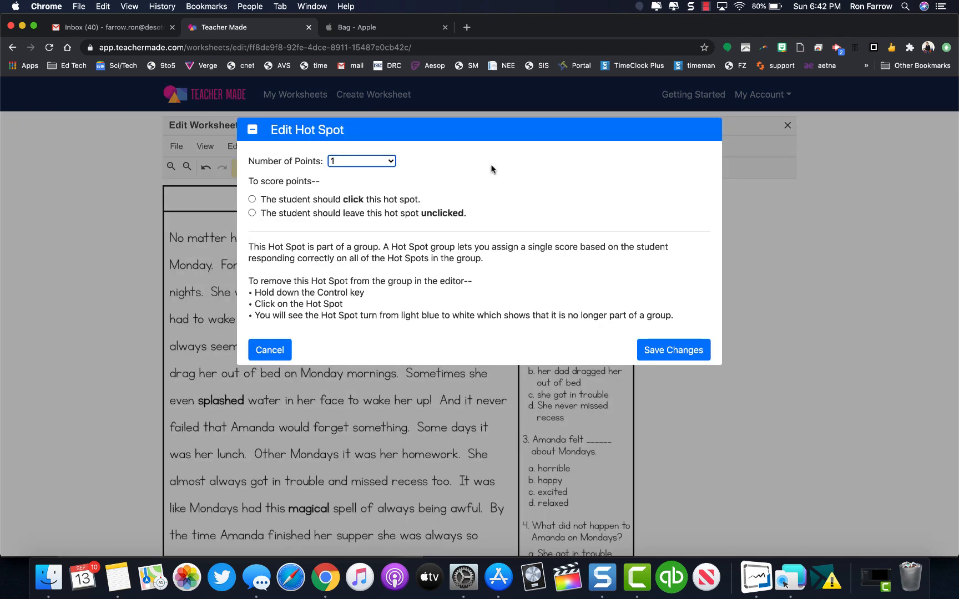
click(491, 168)
click(645, 350)
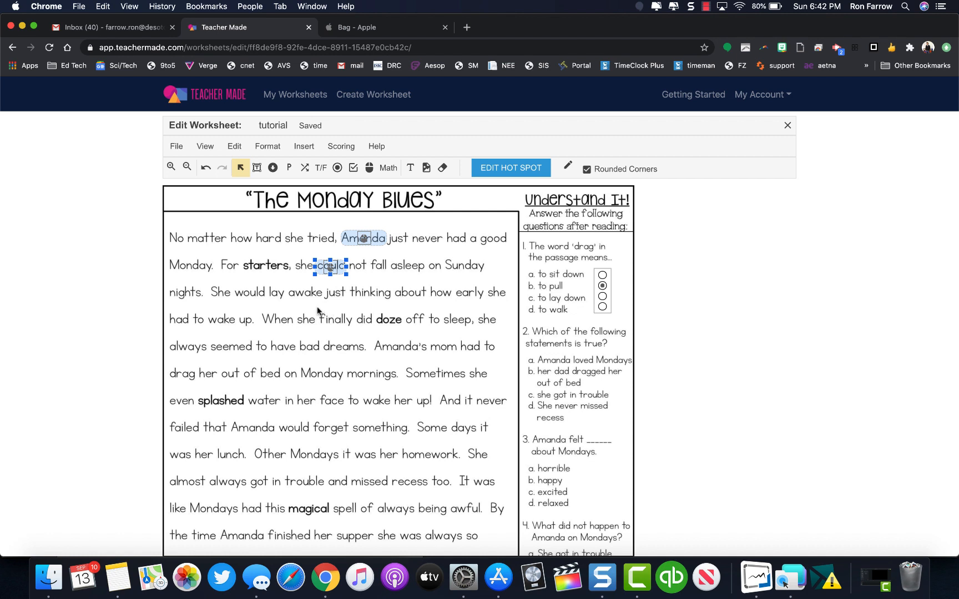
Insert a hot spot covering "finally" in the passage's fourth line and add it to the existing hot spot group
click(369, 168)
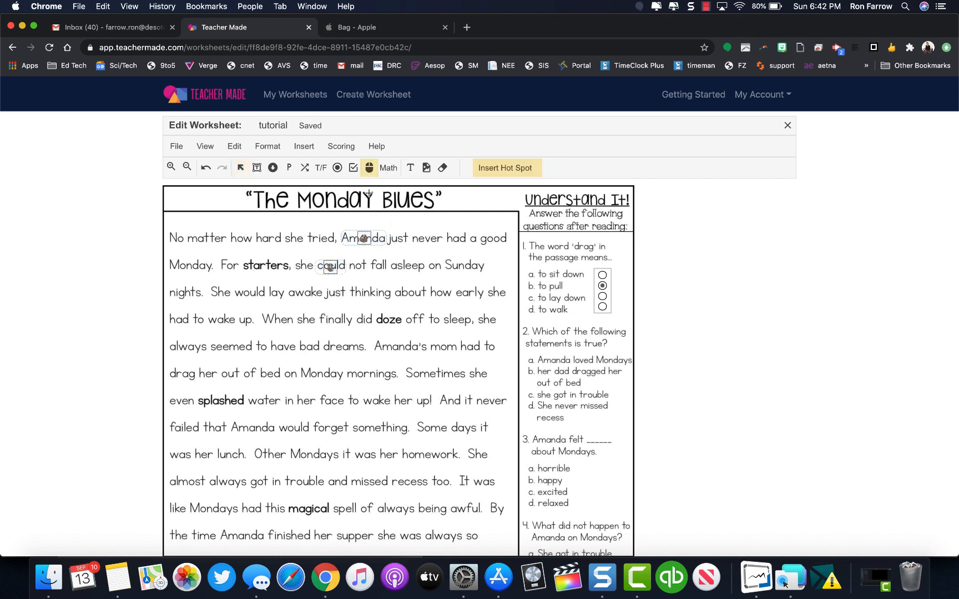
click(317, 313)
drag(317, 313, 353, 325)
click(366, 243)
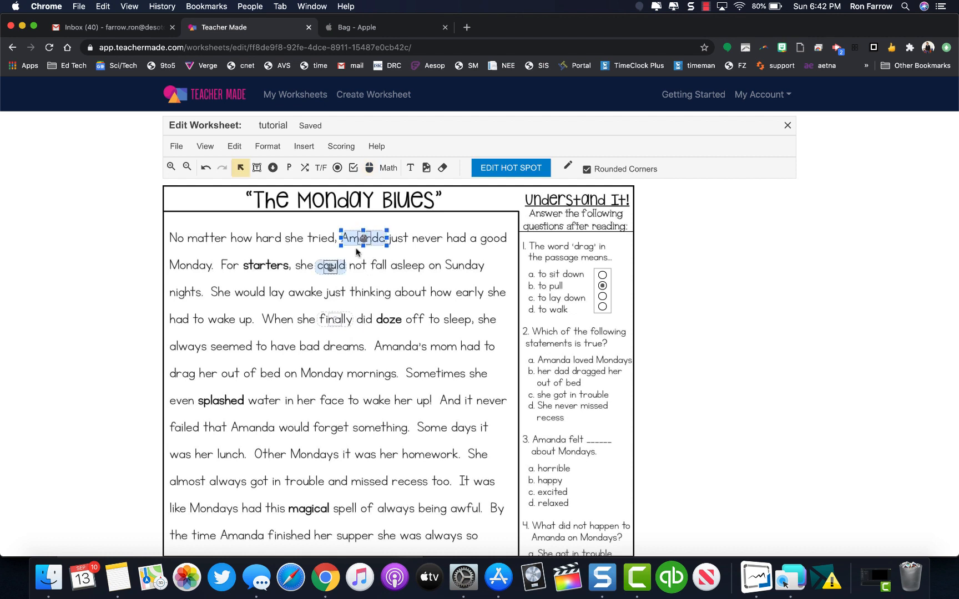
click(338, 320)
Set the "finally" hot spot to score when the student leaves it unclicked, and save
click(483, 170)
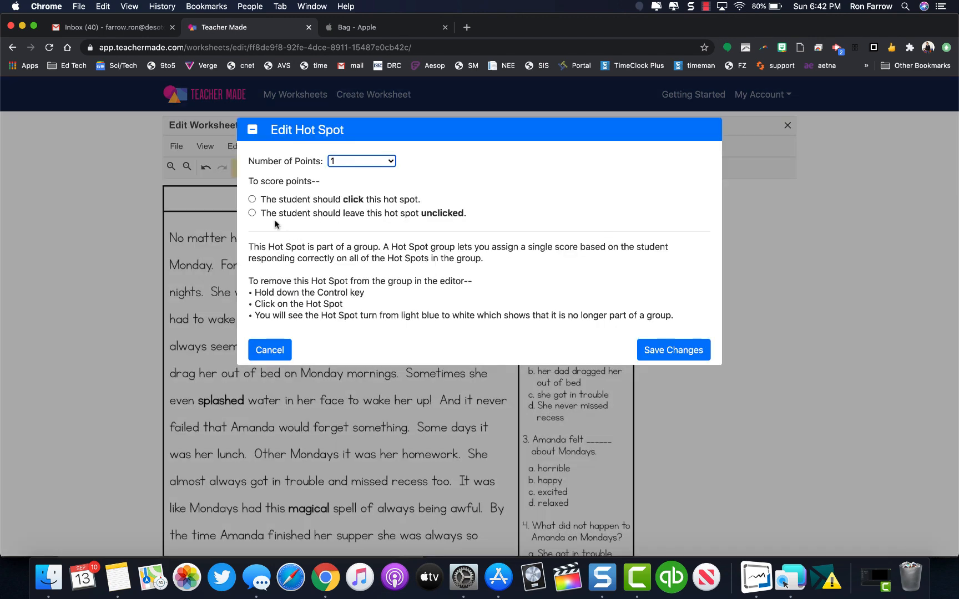
click(253, 214)
click(666, 352)
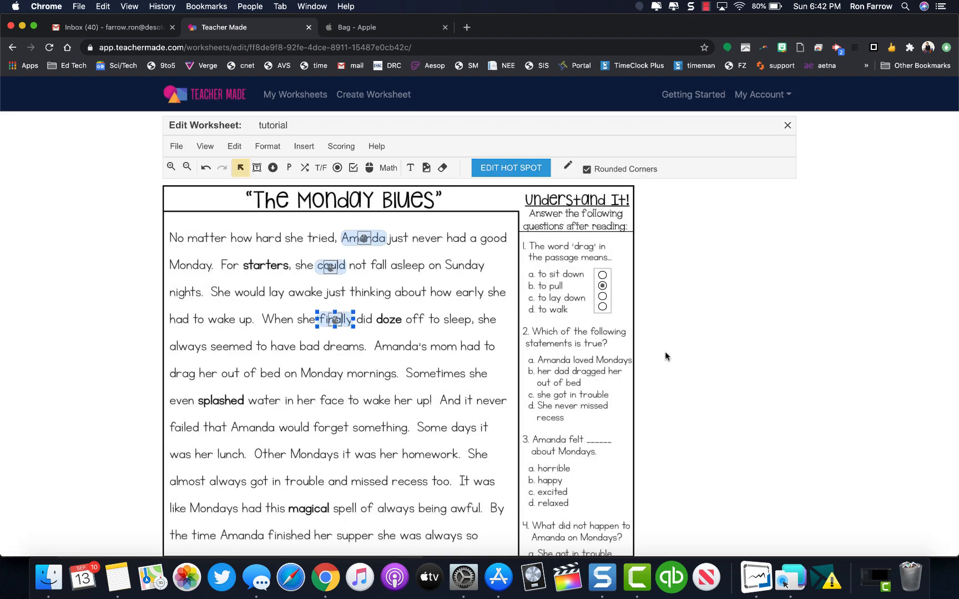
Insert hot spots covering the bold words "starters" and "doze" and group the two together
click(369, 168)
drag(240, 257, 292, 273)
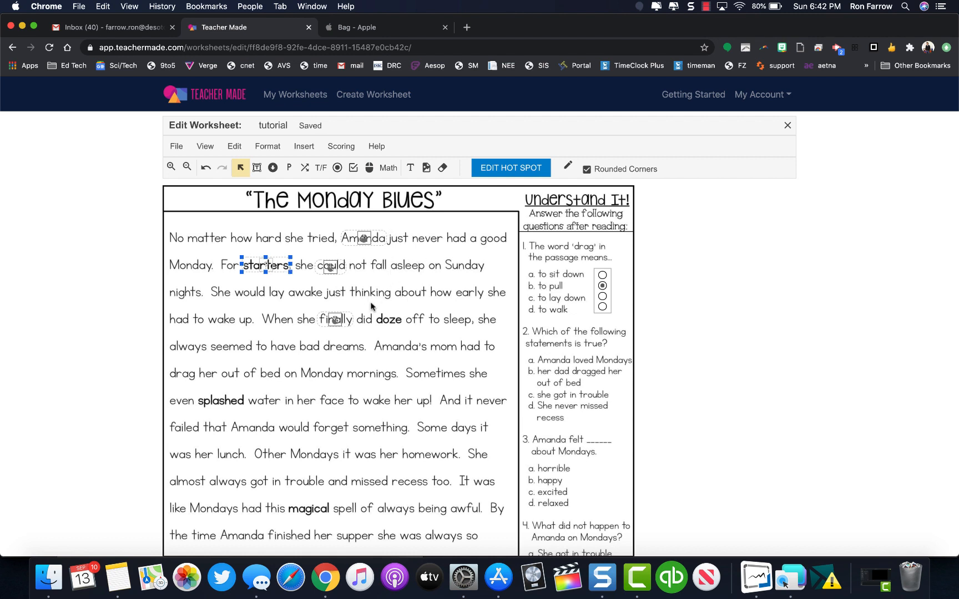
click(369, 168)
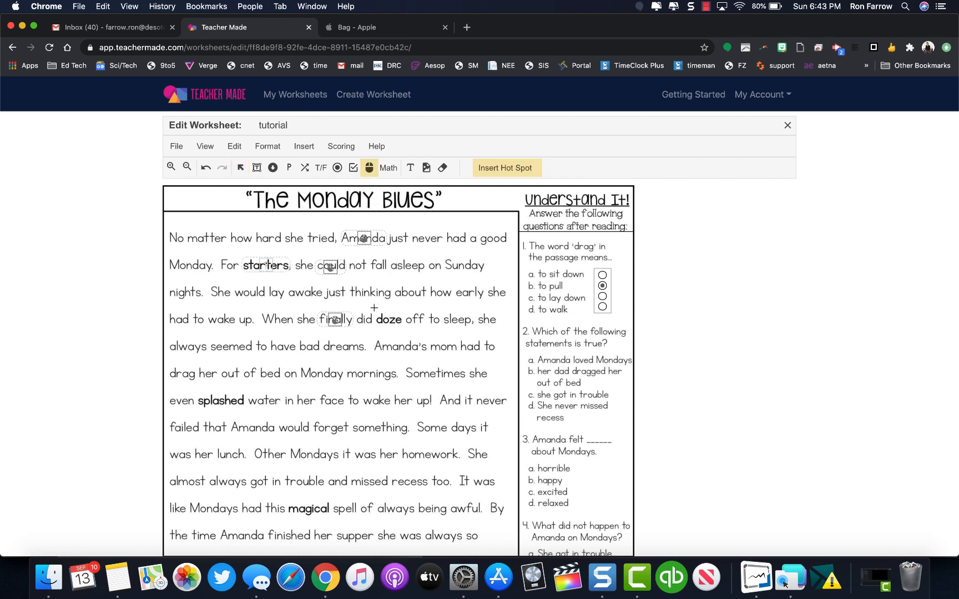
drag(376, 312, 403, 328)
click(272, 266)
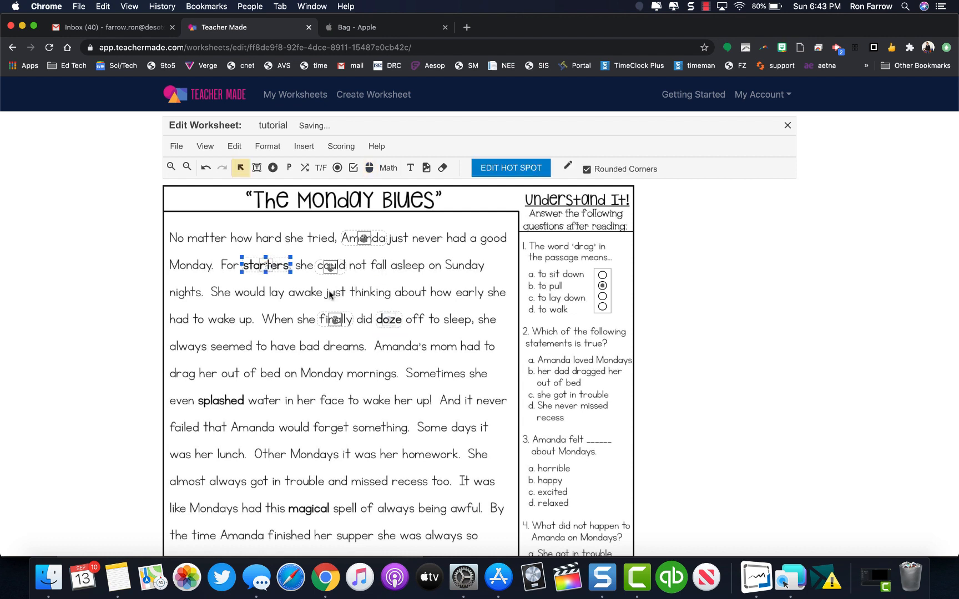
click(451, 306)
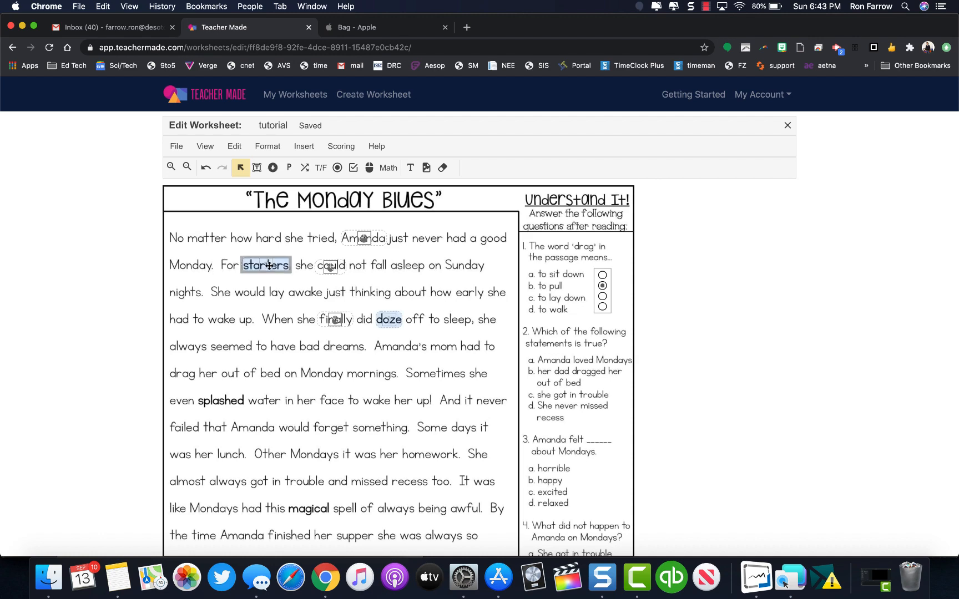
Preview the worksheet as a student, answering question 1 with "b. to pull" and selecting the character's name hot spot
click(205, 146)
click(217, 164)
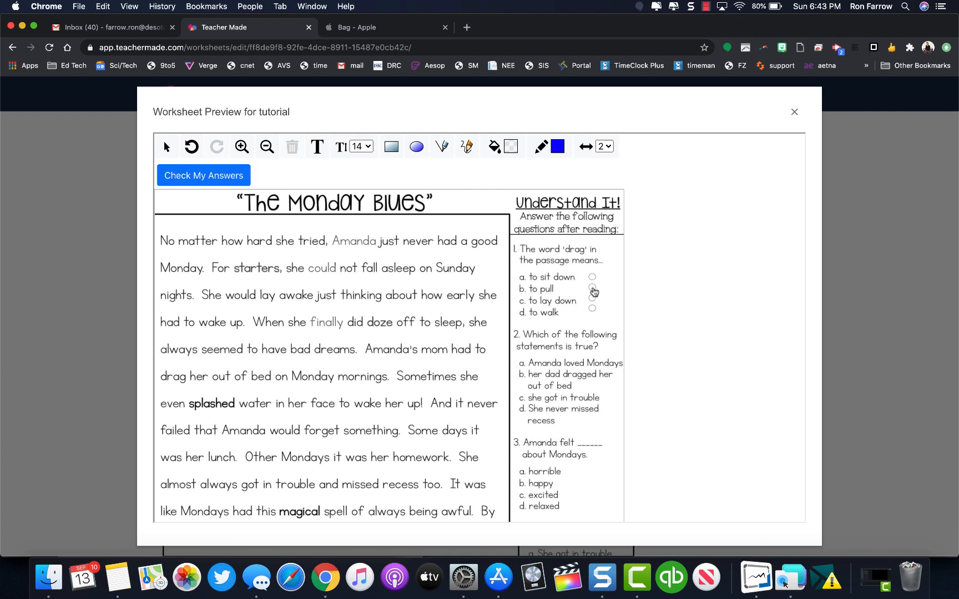
click(592, 288)
click(352, 246)
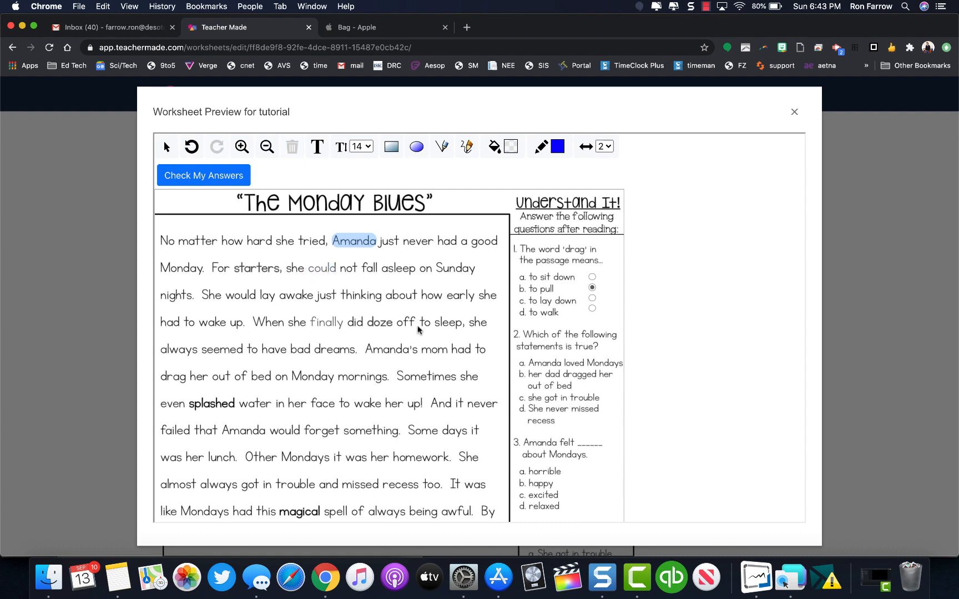
scroll(419, 329, down, 2)
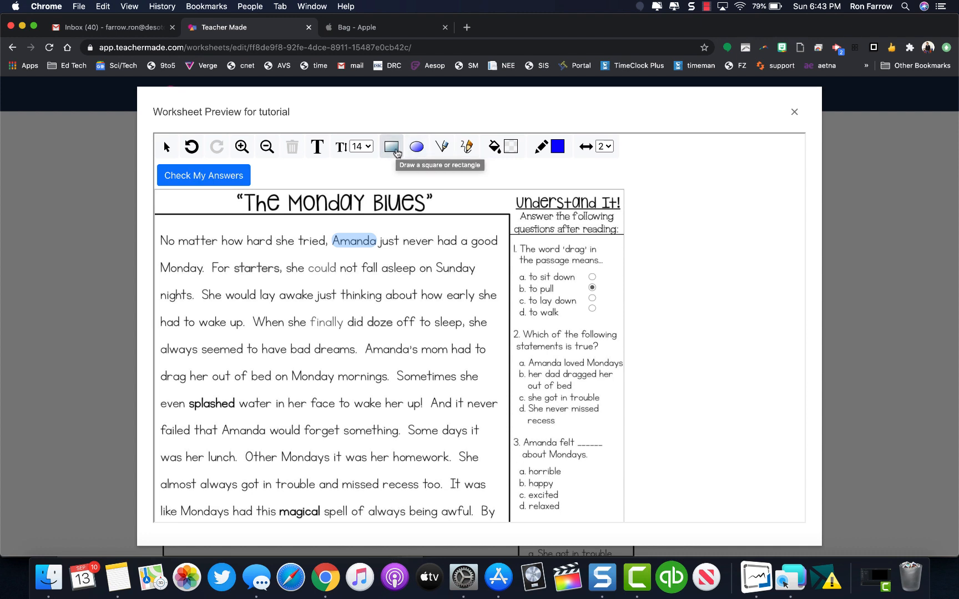
Try the preview's rectangle drawing tool by boxing the word "starters", and close the preview
click(396, 150)
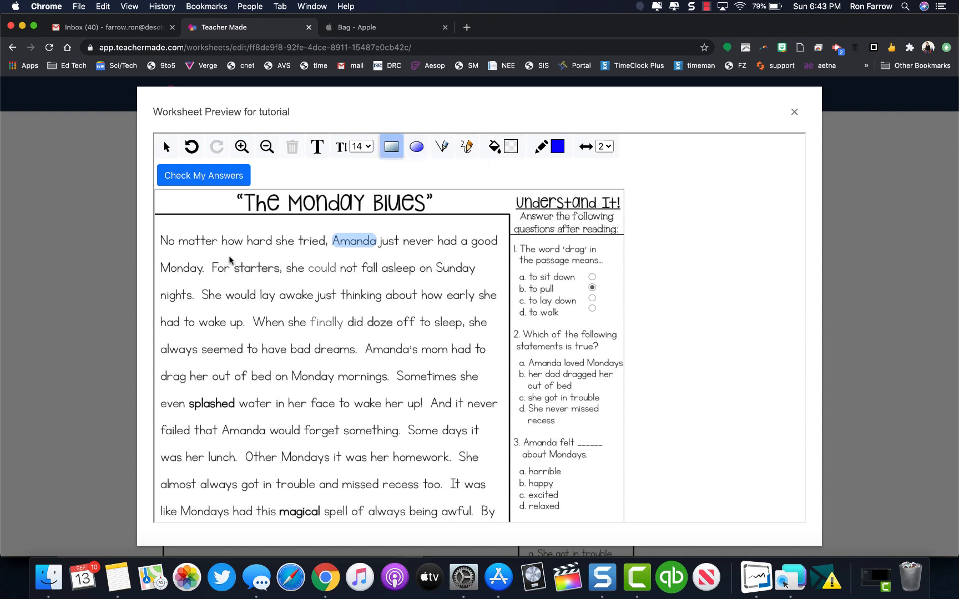
mouse_move(229, 256)
mouse_down()
mouse_move(259, 278)
mouse_move(283, 275)
mouse_up()
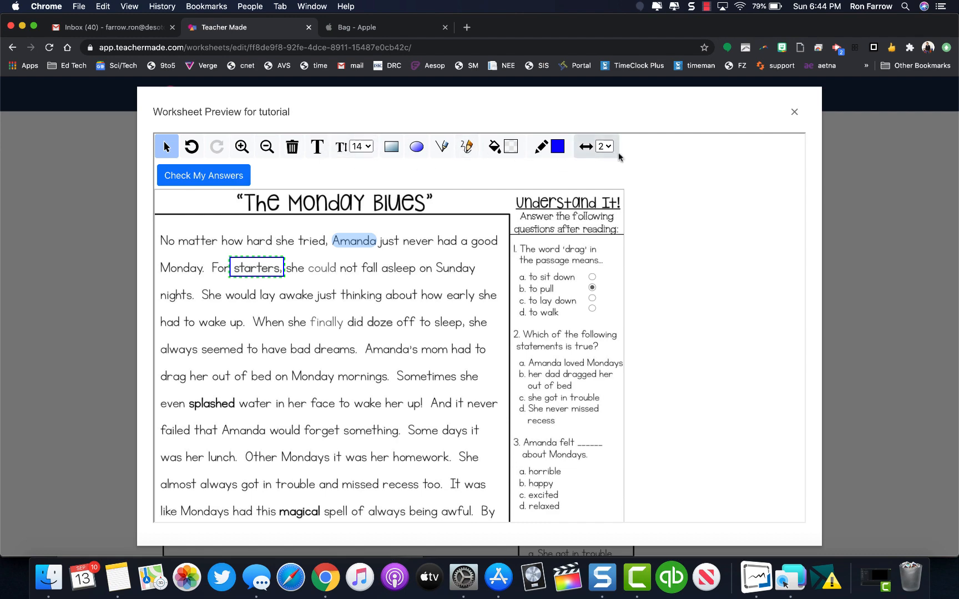
scroll(657, 257, down, 3)
scroll(659, 270, up, 3)
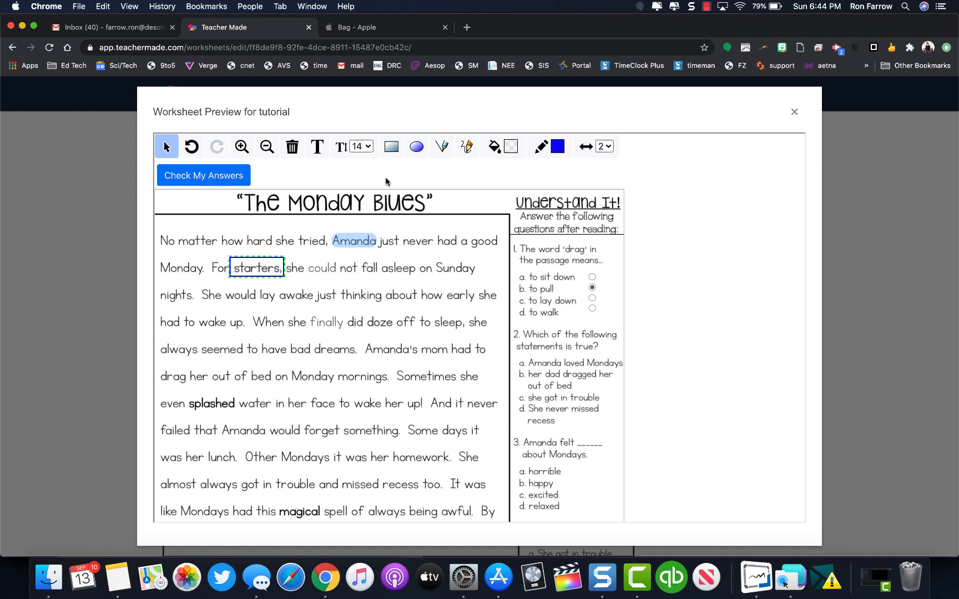
click(794, 111)
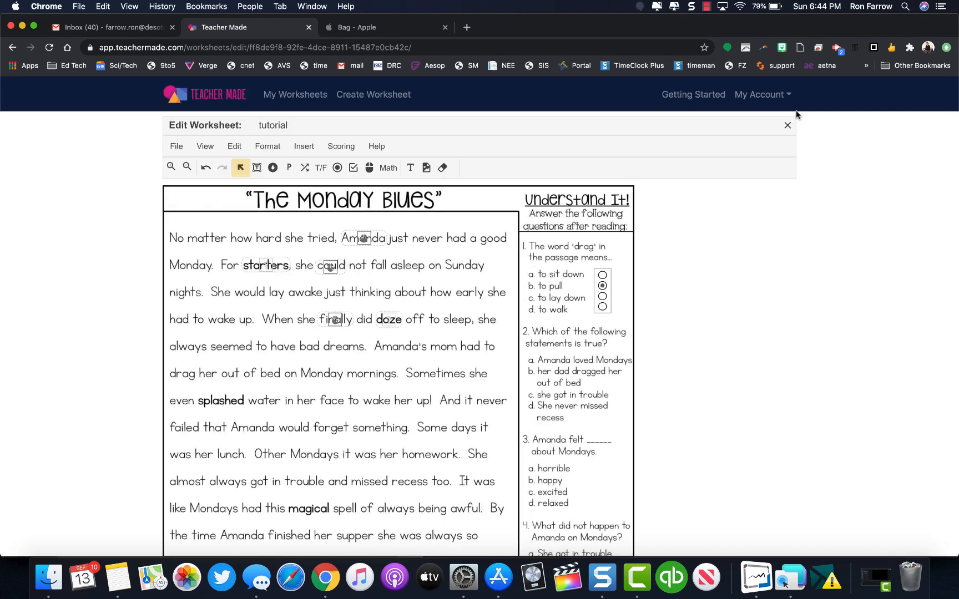
Insert a short answer field on the first blank of Vocabulary item 1
scroll(623, 389, down, 5)
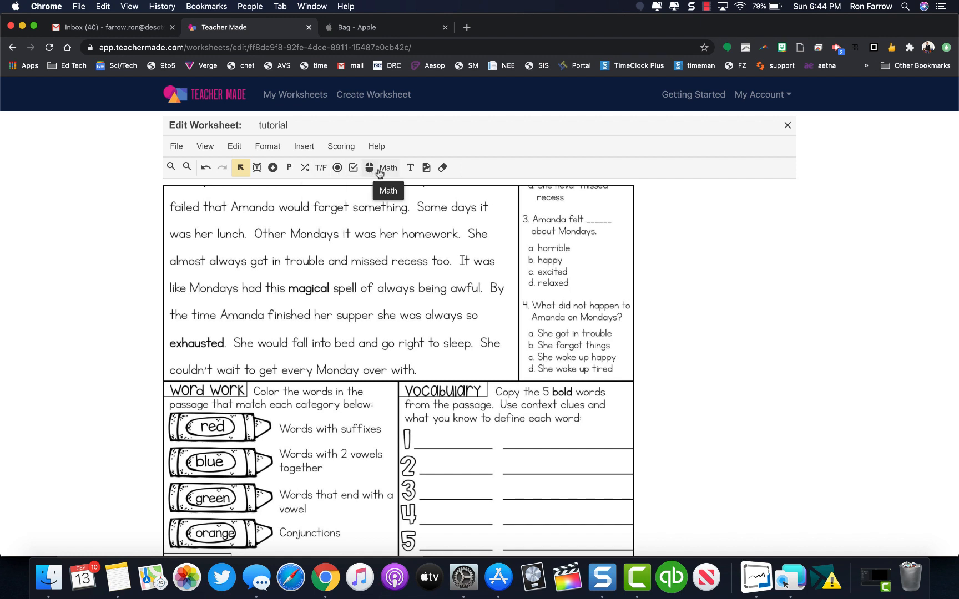
click(256, 168)
drag(422, 431, 487, 447)
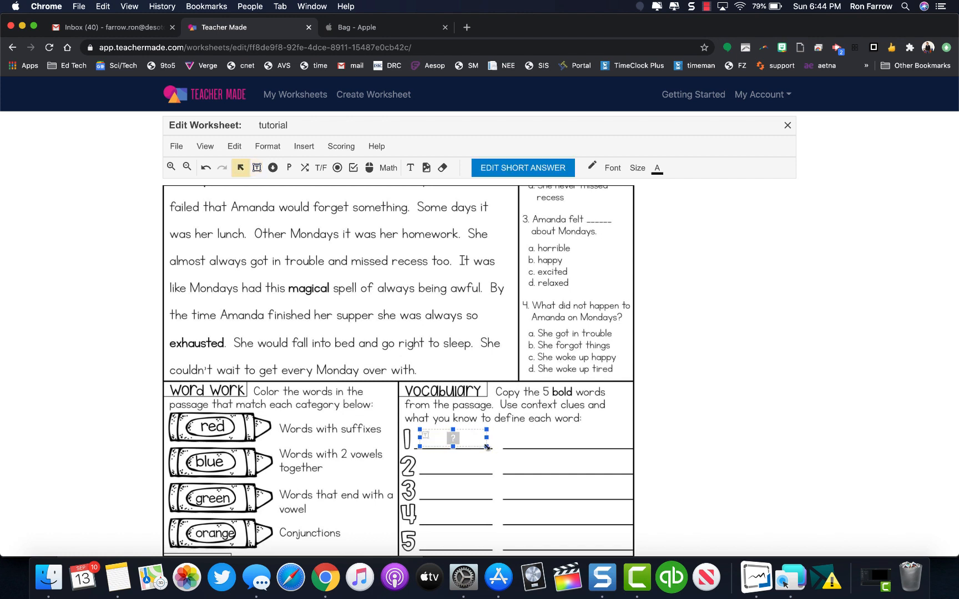
Review the short answer's points, correct answer and case-matching settings, and close them without saving
click(527, 172)
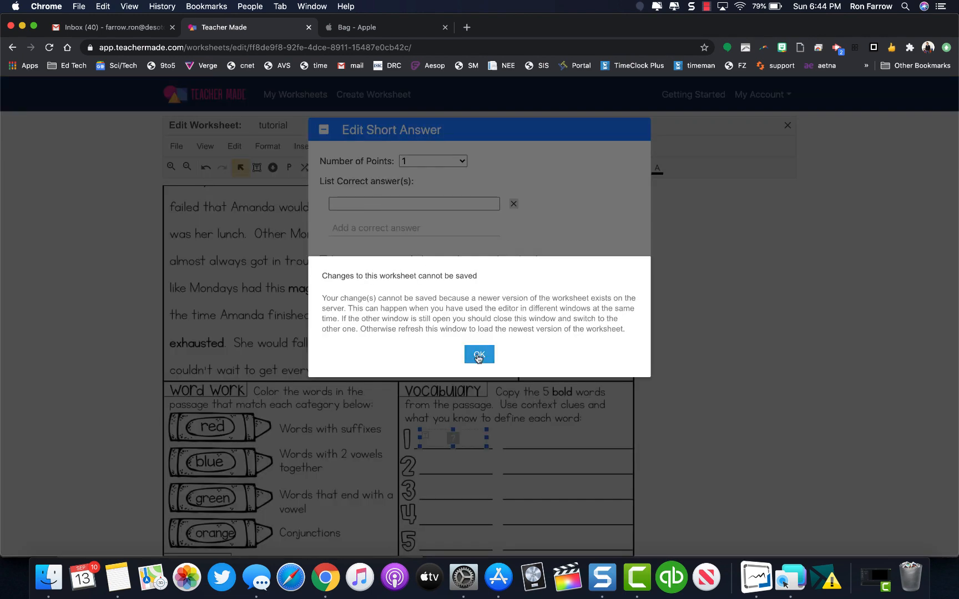
click(477, 358)
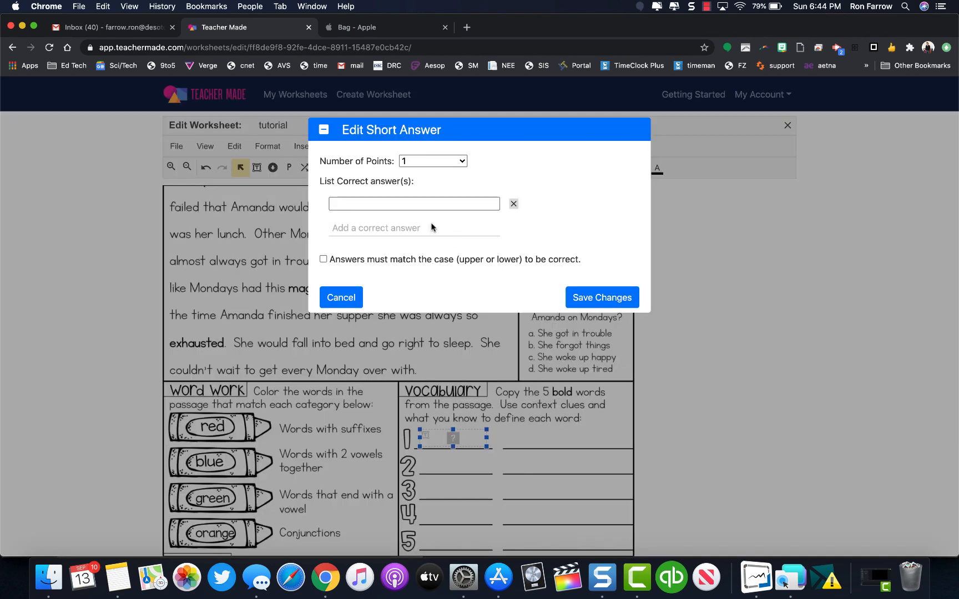
click(385, 205)
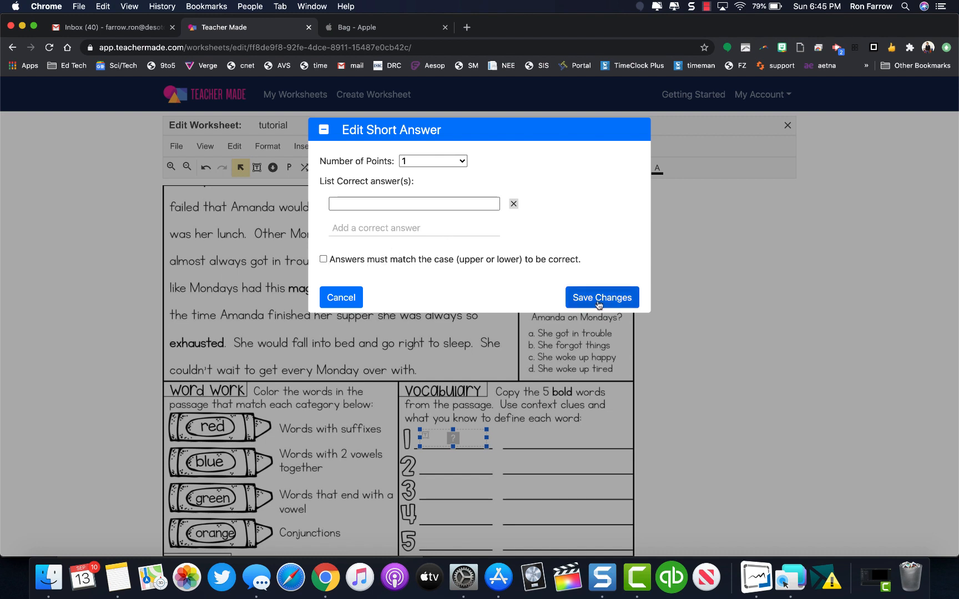
click(343, 298)
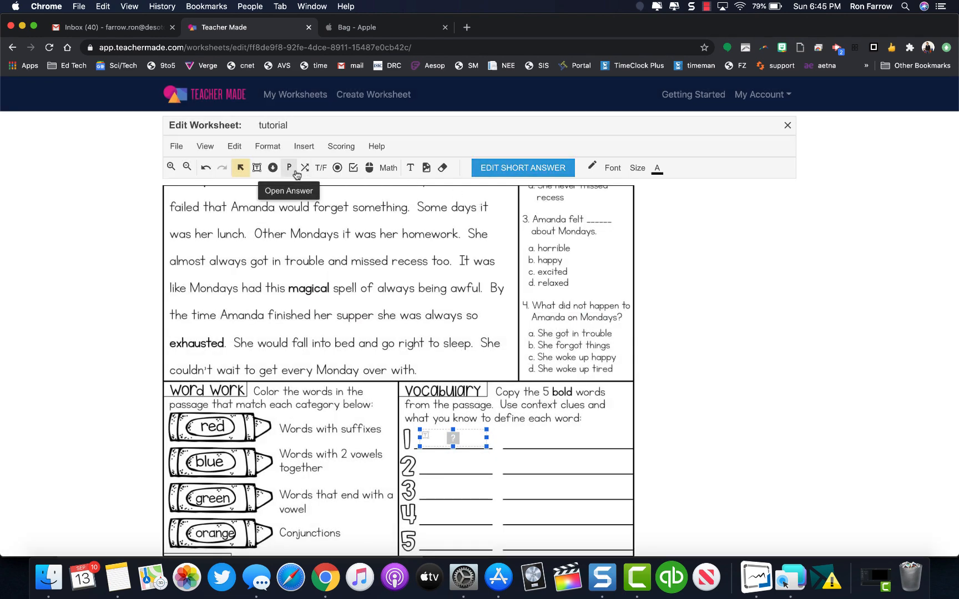
Insert a dropdown field on the definition blank of Vocabulary item 1 and dismiss the notice
click(273, 168)
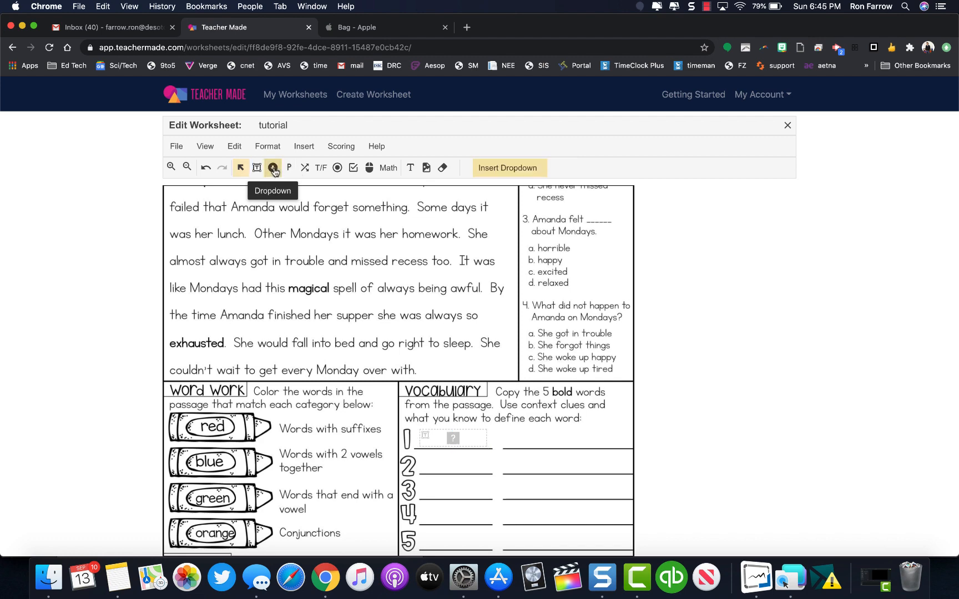
drag(503, 428, 625, 449)
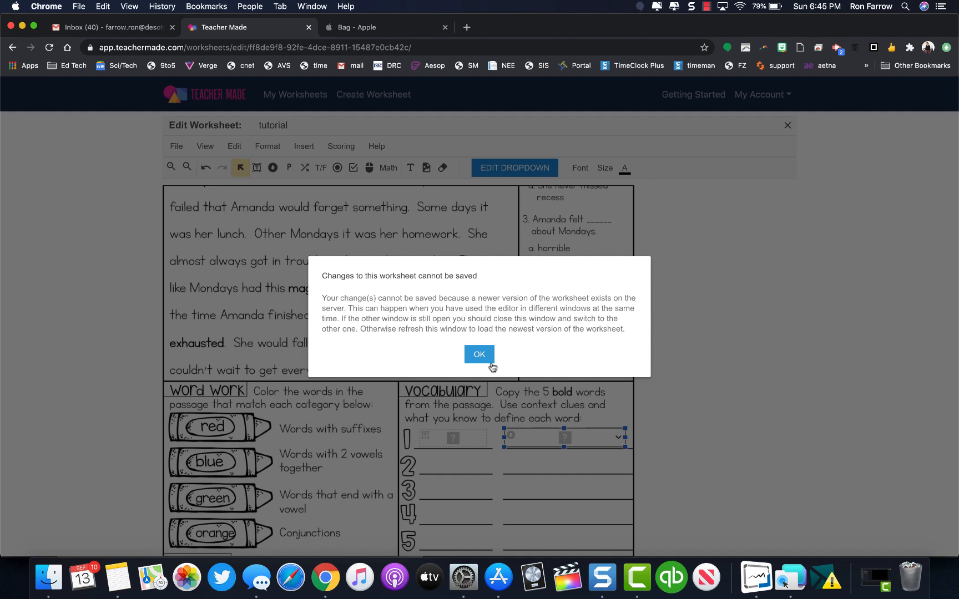
click(469, 350)
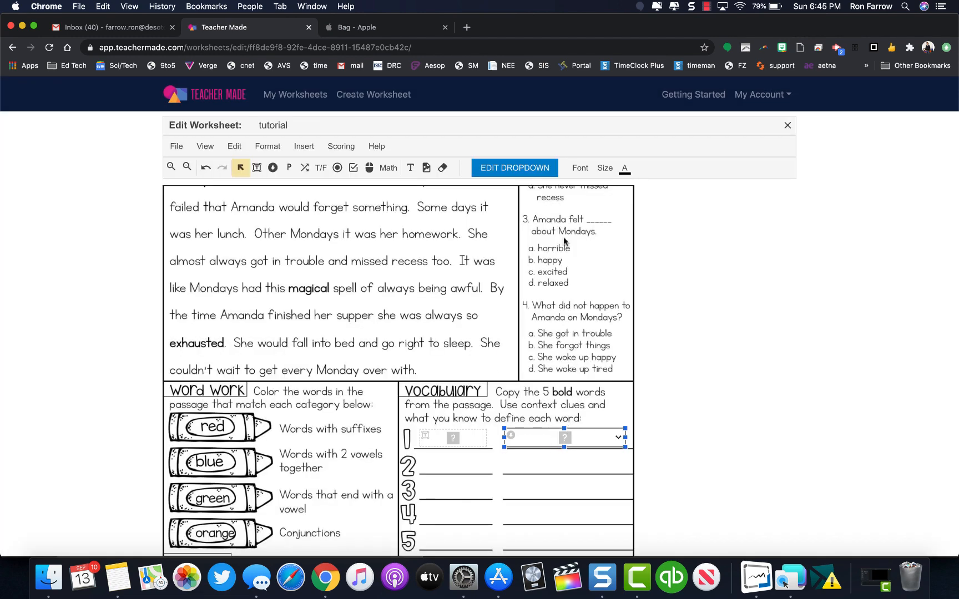
Edit the dropdown's list of choices to contain "choice a", "Choice b" and "Choice c"
click(520, 170)
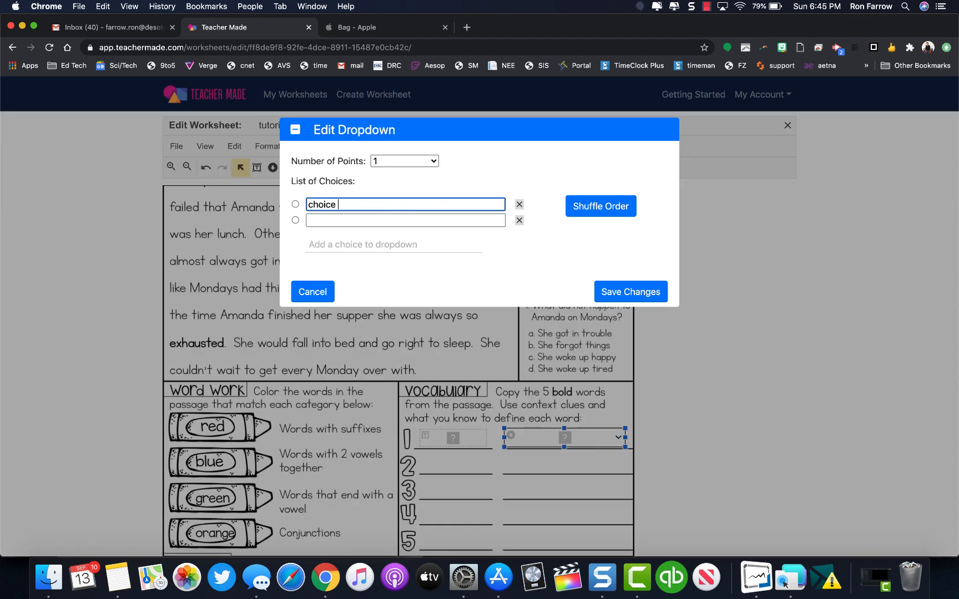
key(Tab)
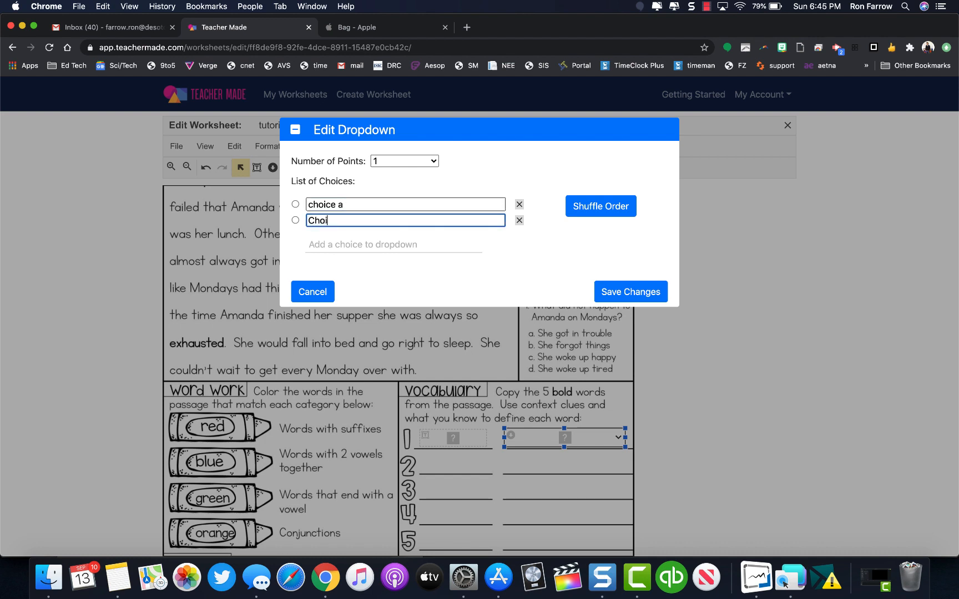
click(394, 244)
text(Choice c)
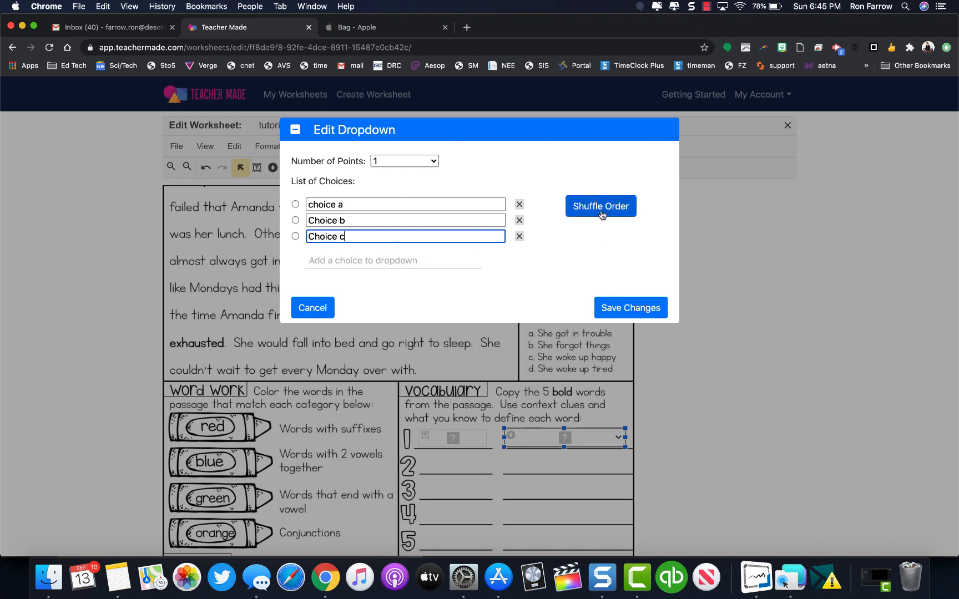
Set the dropdown to 3 points and mark "Choice b" as the correct answer
click(433, 161)
click(427, 187)
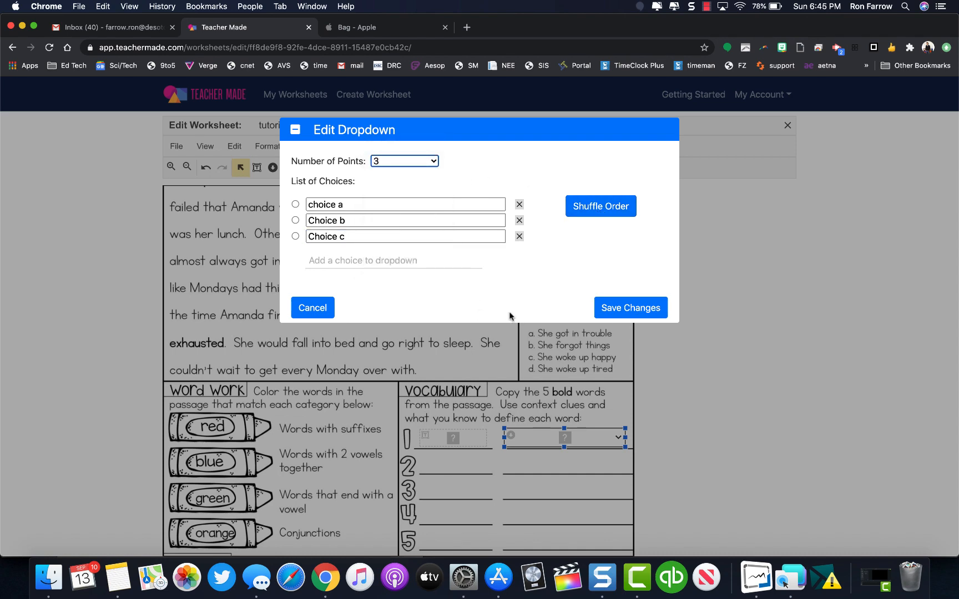
click(628, 311)
click(479, 345)
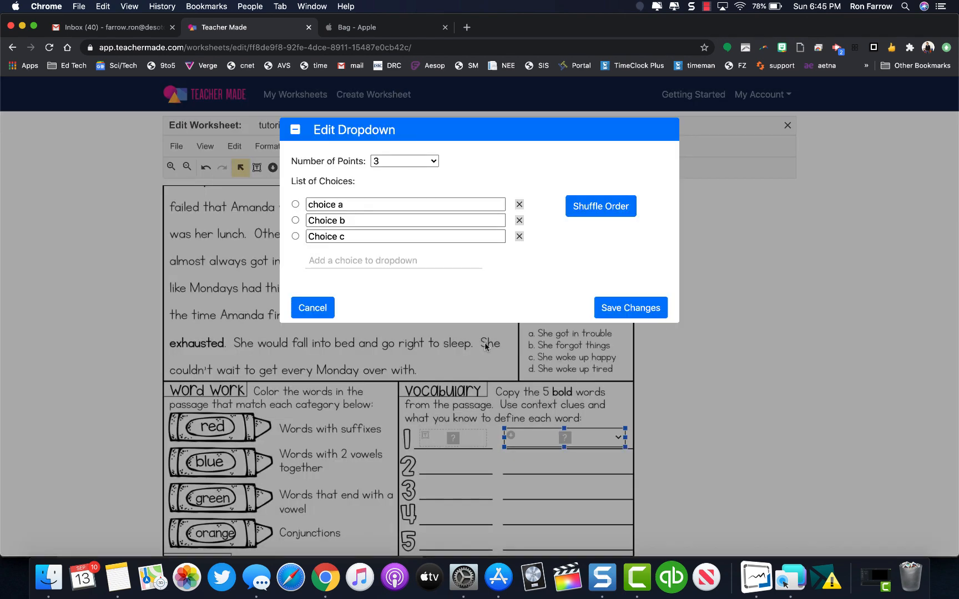
click(600, 306)
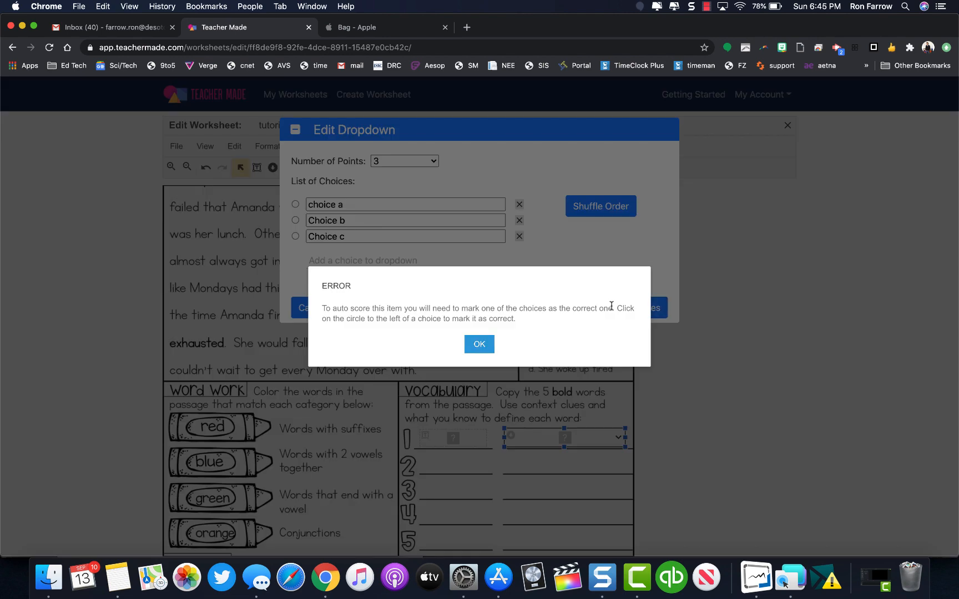
click(480, 345)
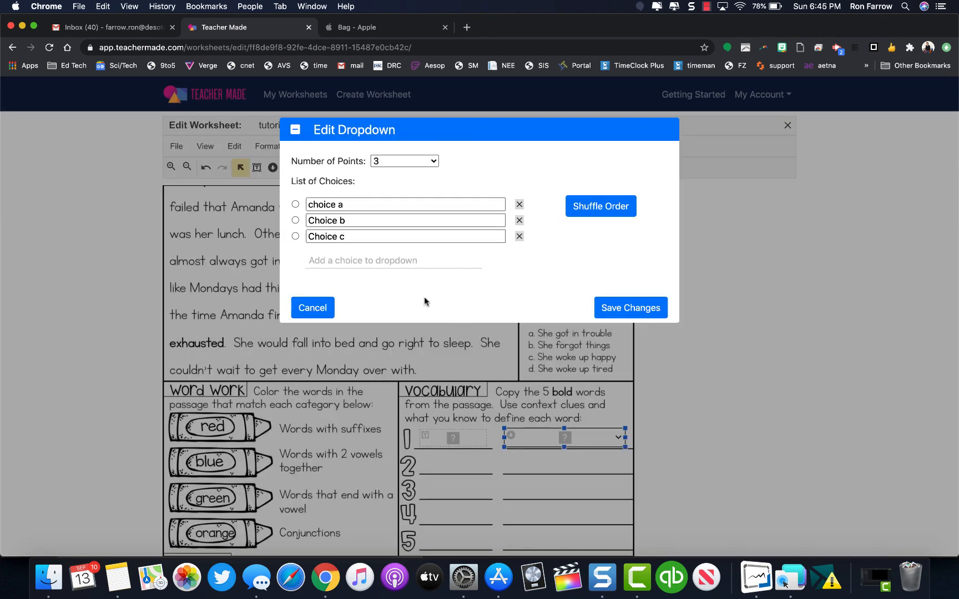
click(295, 220)
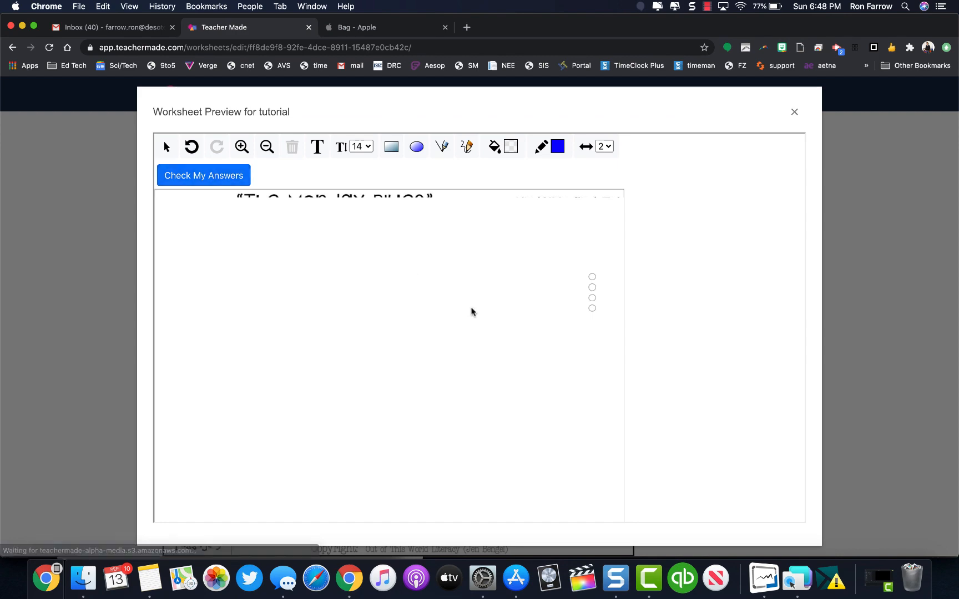
Test the Vocabulary item 1 dropdown in the worksheet preview by selecting "choice b", and close the preview
scroll(531, 388, down, 10)
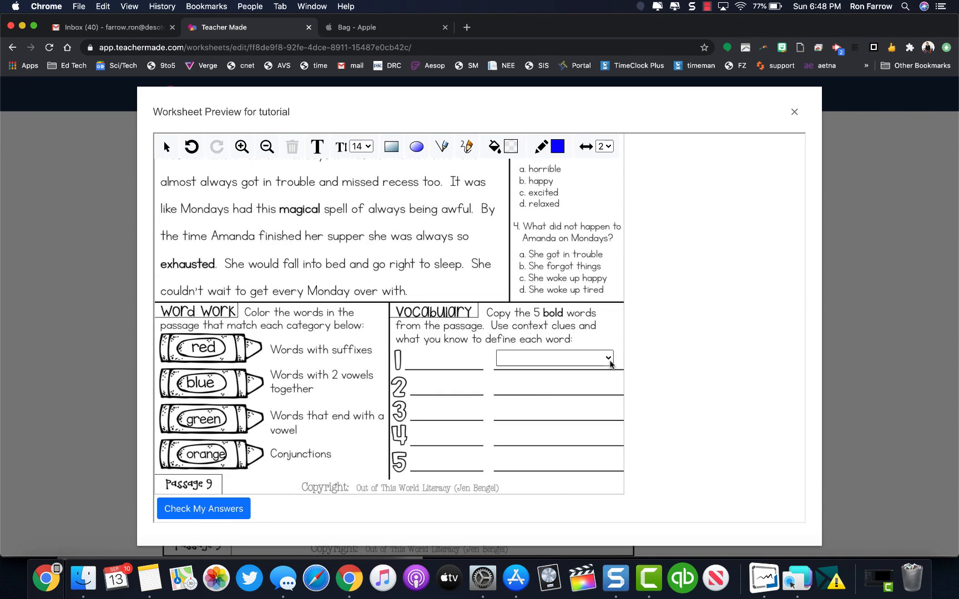
click(608, 362)
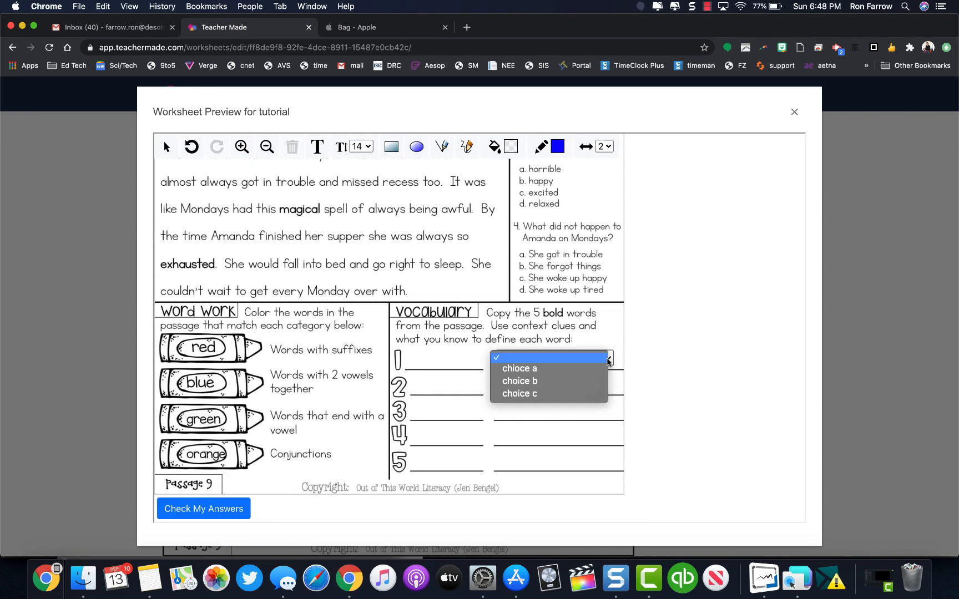
click(556, 383)
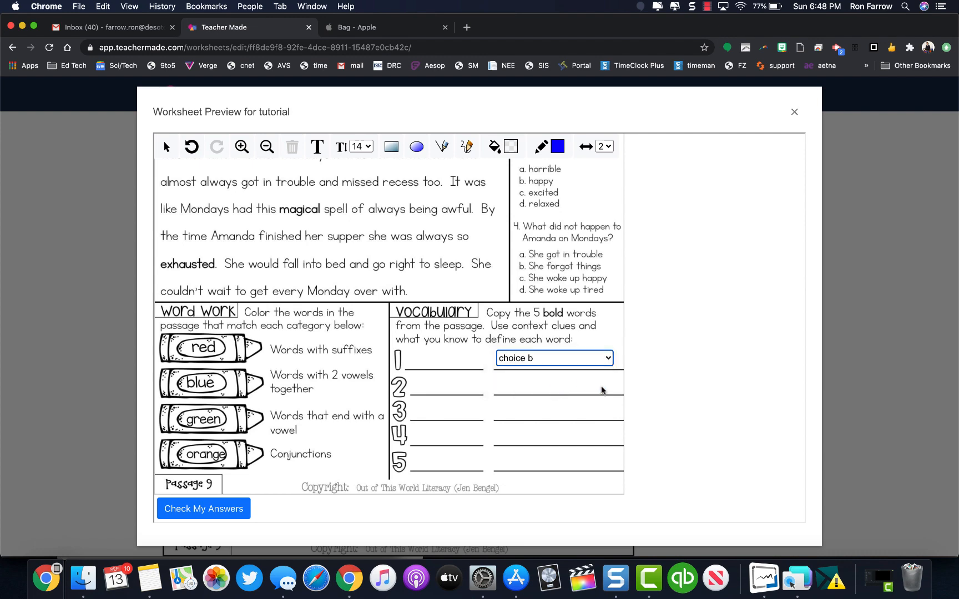
scroll(541, 336, up, 10)
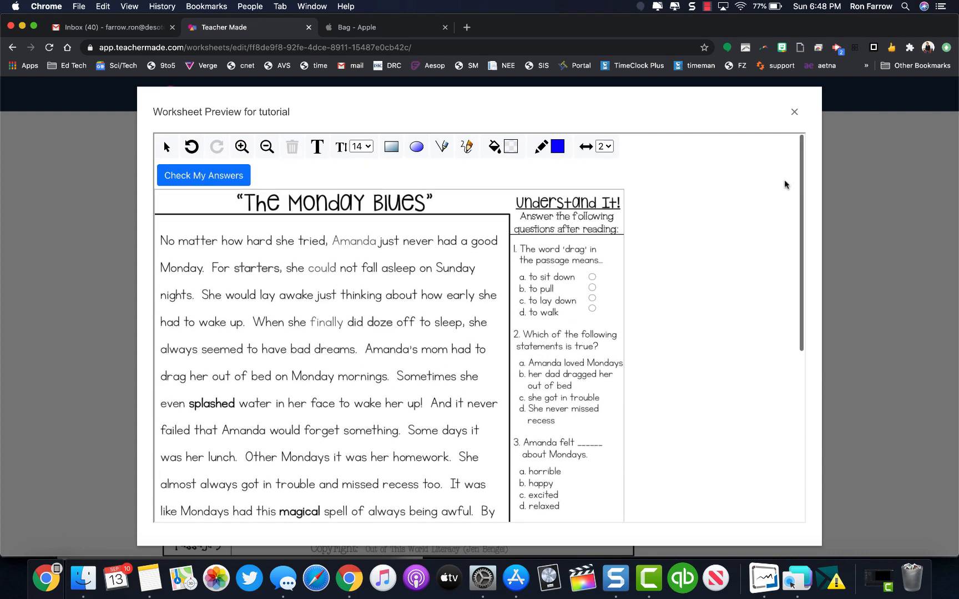
click(795, 113)
Review the worksheet's scoring options for the default score and for updating all scores
scroll(622, 261, up, 10)
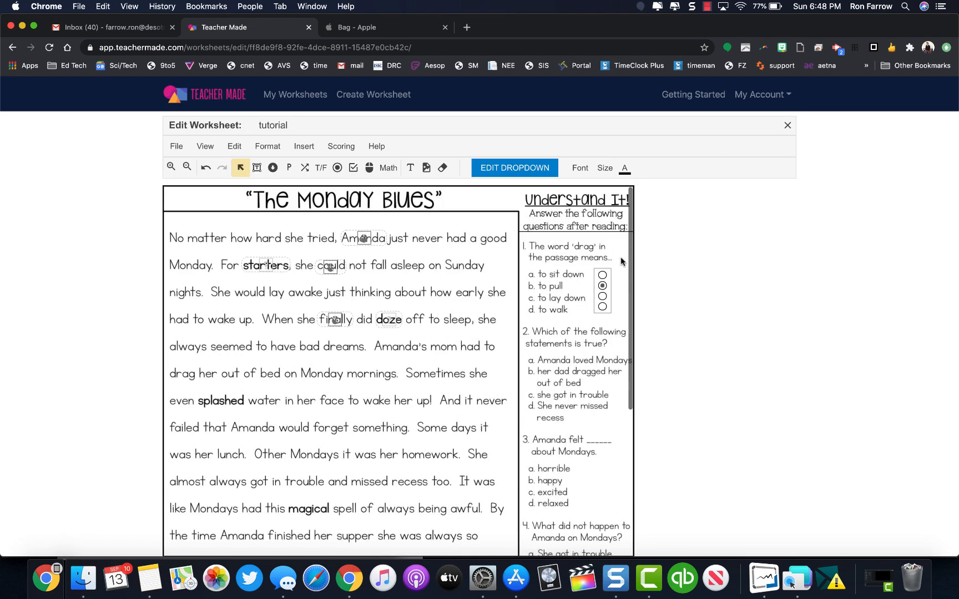
click(340, 148)
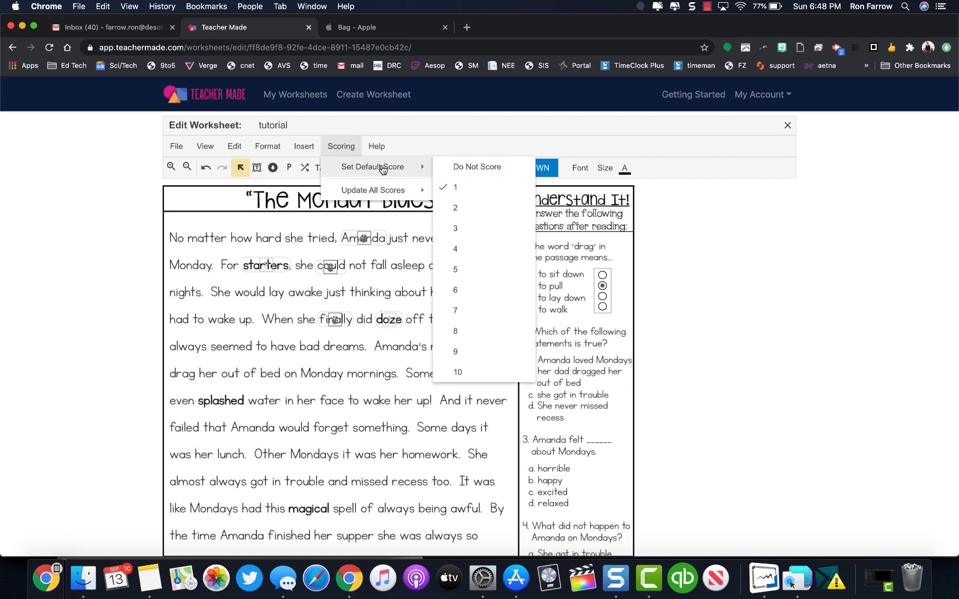
mouse_move(382, 189)
Read the Short Answer help article down to its video, and close it
click(377, 147)
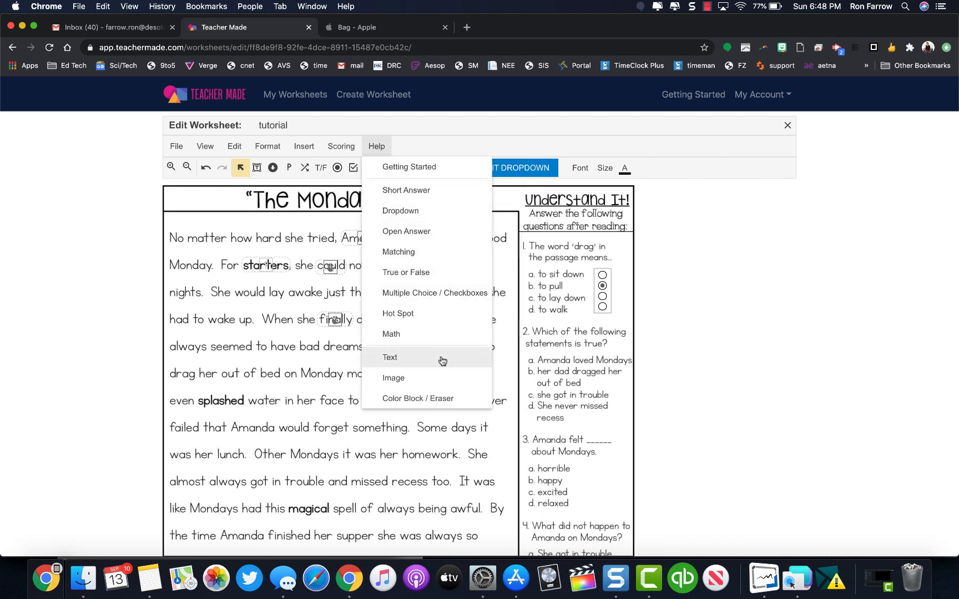
click(439, 198)
scroll(631, 335, down, 3)
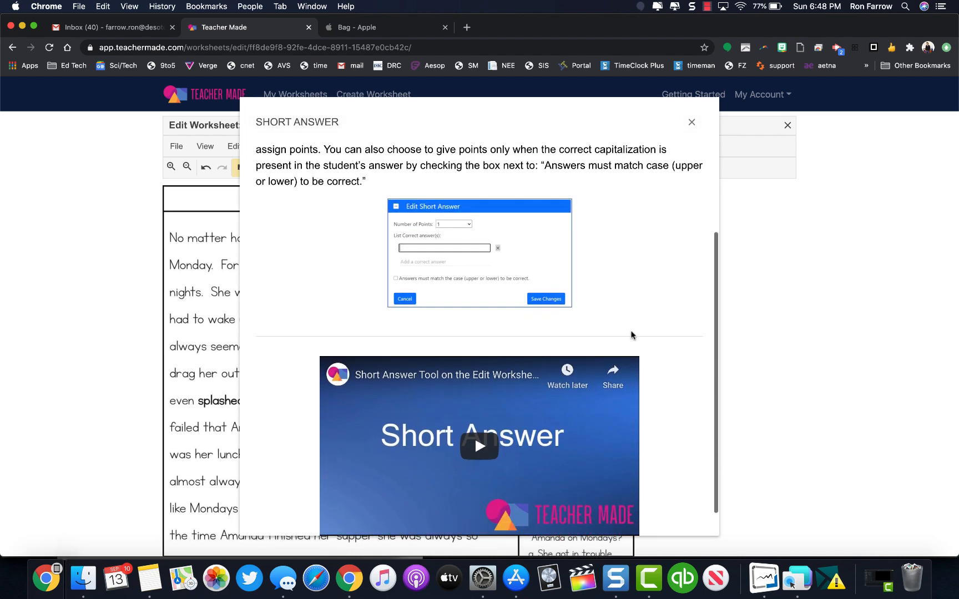
scroll(631, 335, up, 4)
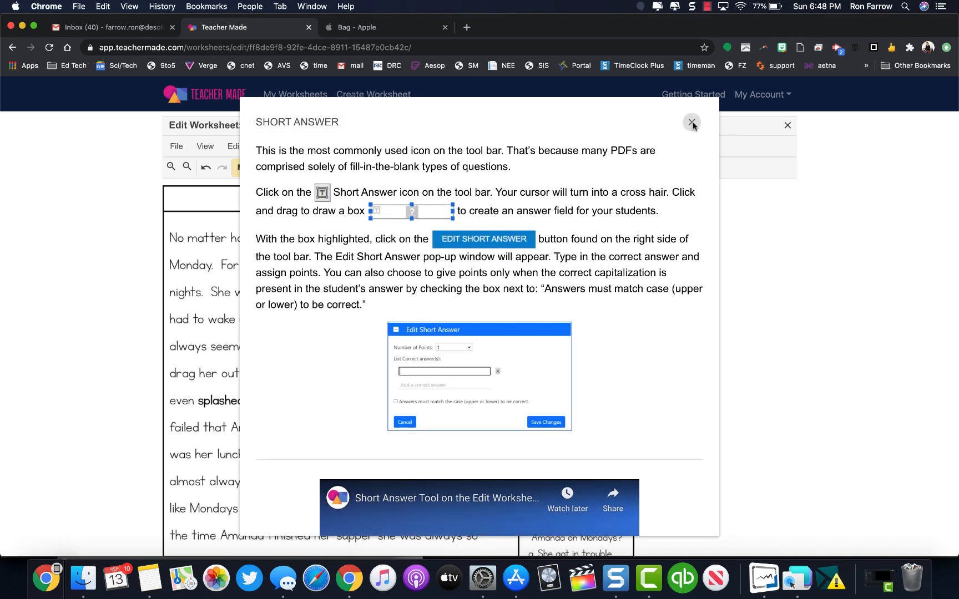
click(692, 123)
click(376, 146)
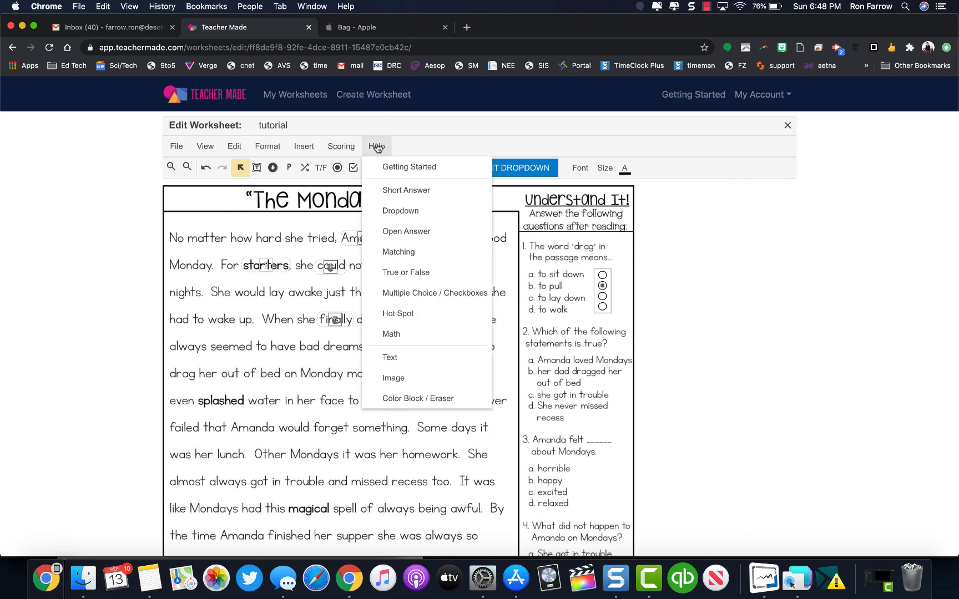
click(437, 149)
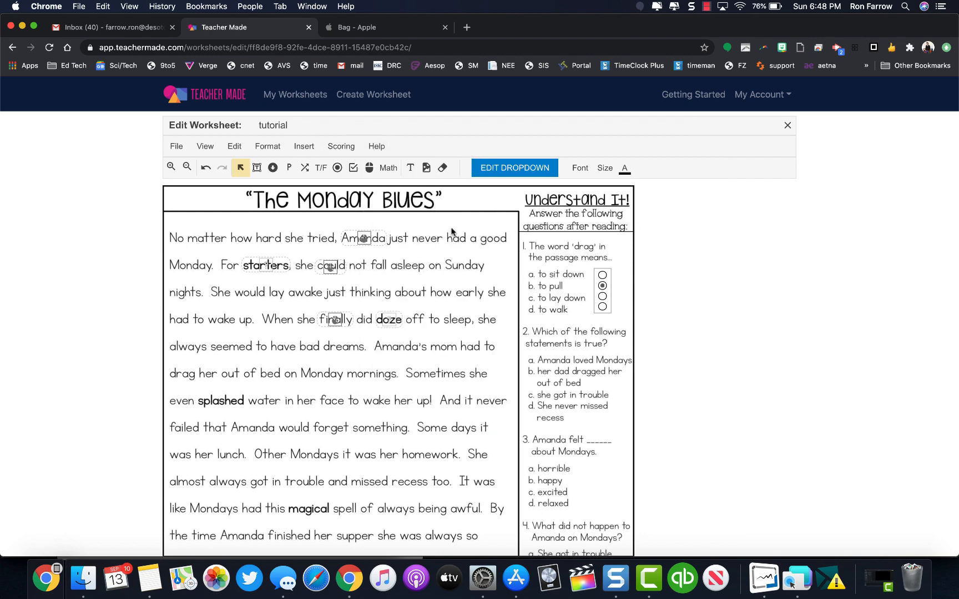
scroll(465, 254, down, 1)
scroll(467, 257, down, 5)
drag(628, 377, 626, 230)
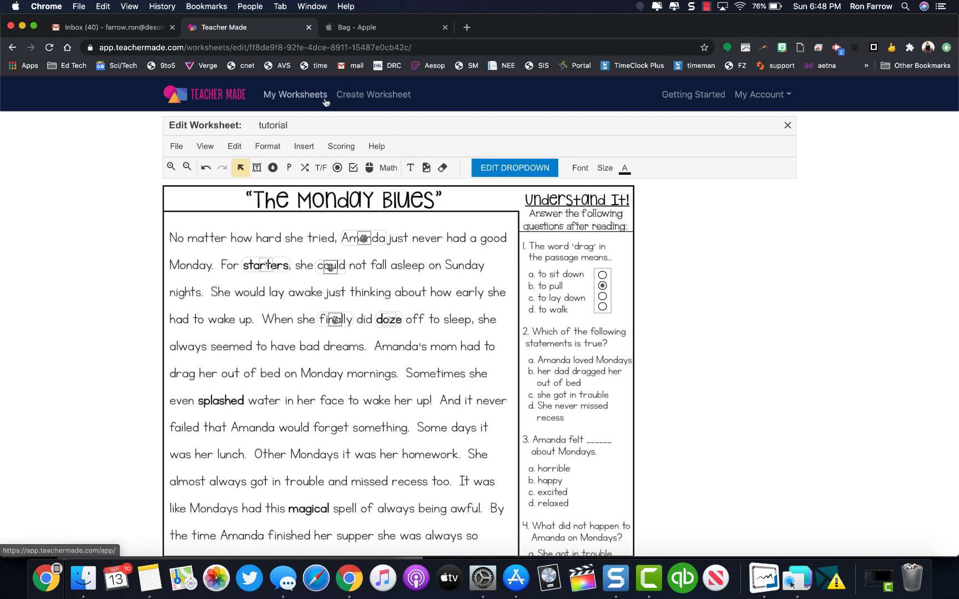
Start assigning the "tutorial" worksheet from the worksheet list, with Google account as the only student sign-in option
click(300, 98)
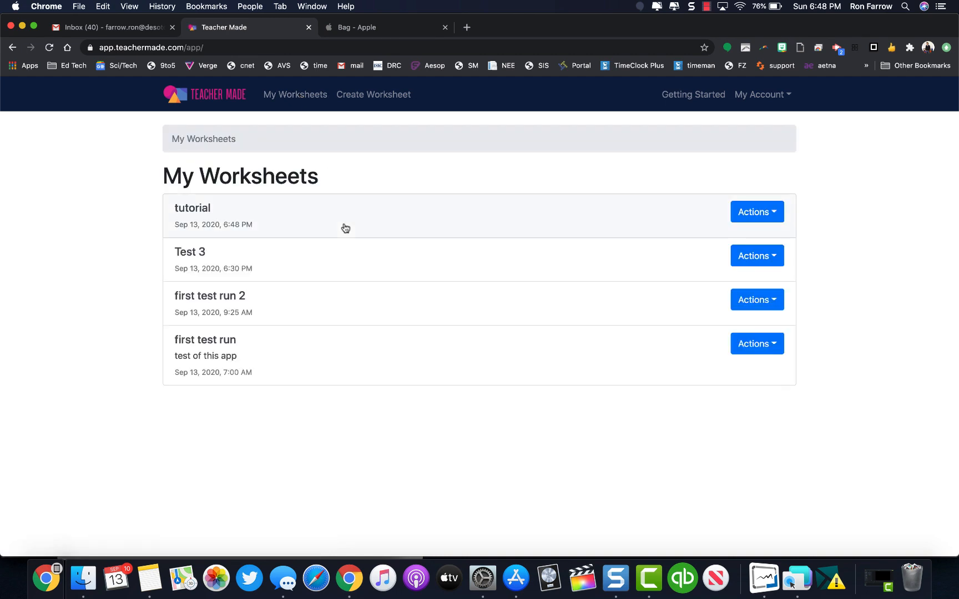
click(775, 215)
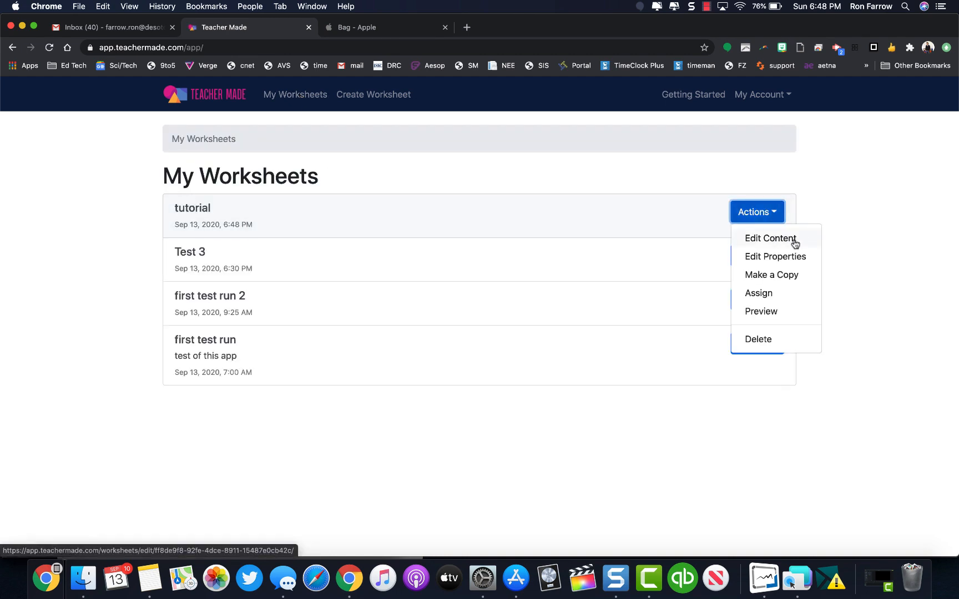
click(770, 297)
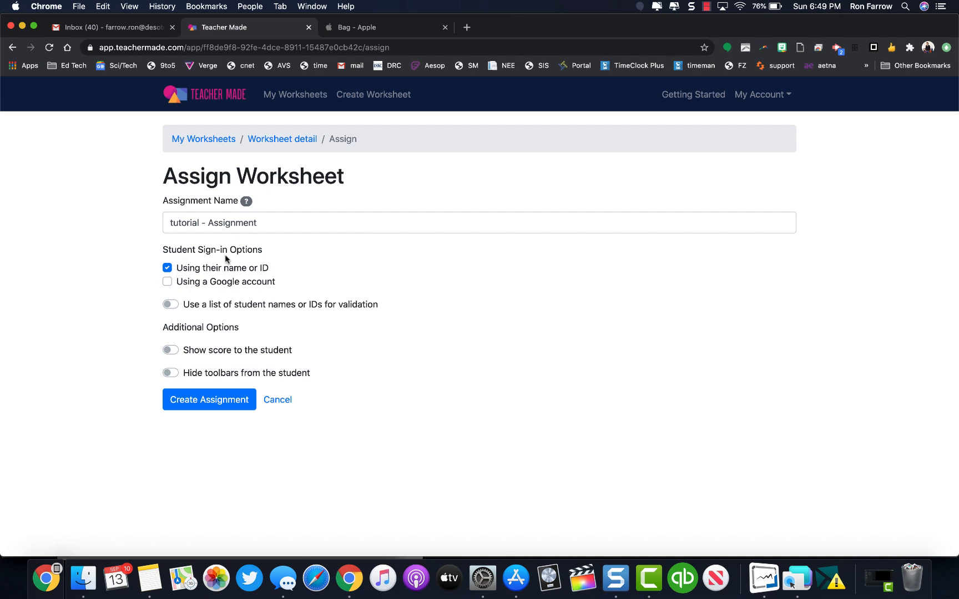
click(166, 282)
click(168, 269)
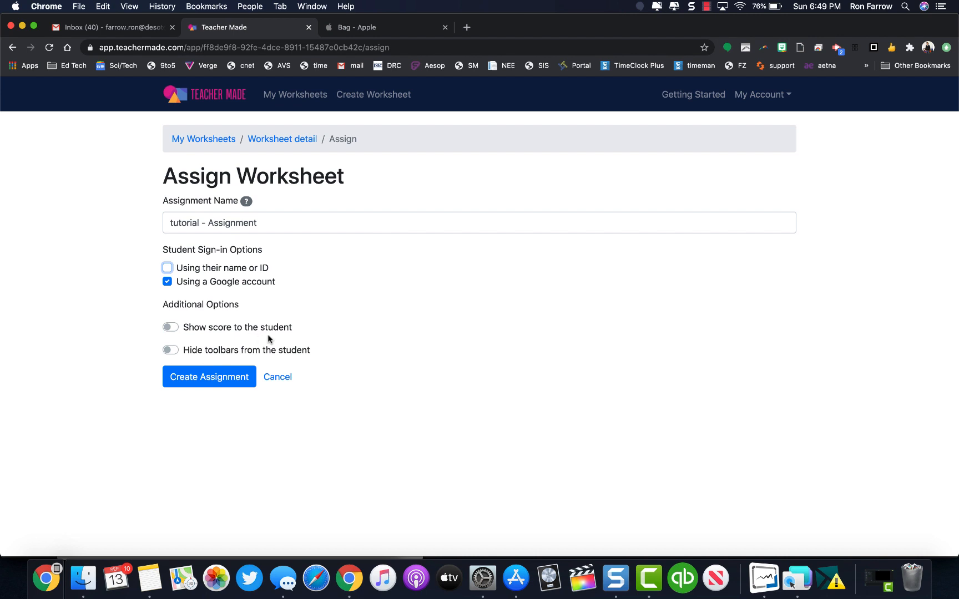
Try out the options for showing the score to the student and hiding toolbars, leaving both turned off
click(170, 328)
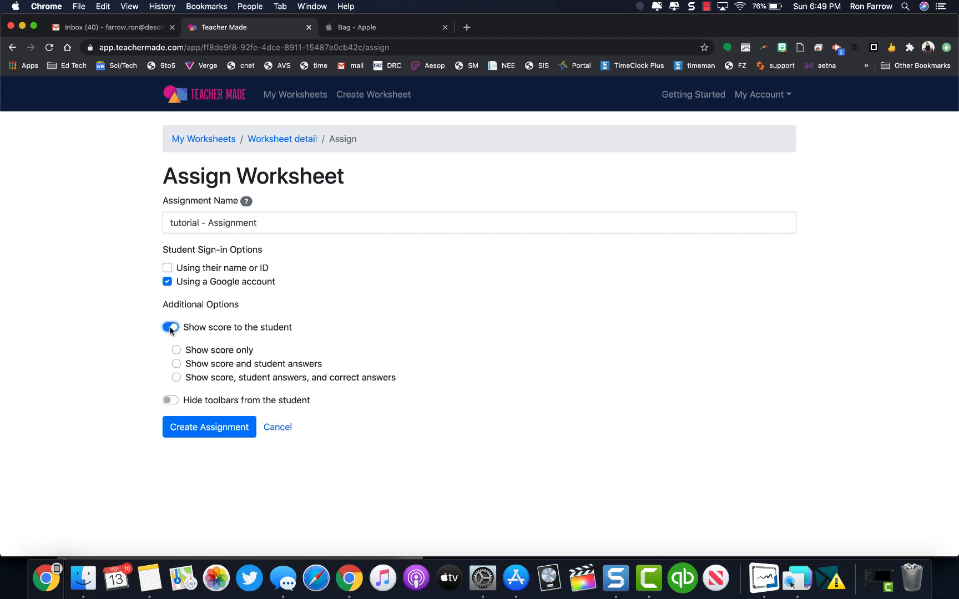
click(171, 328)
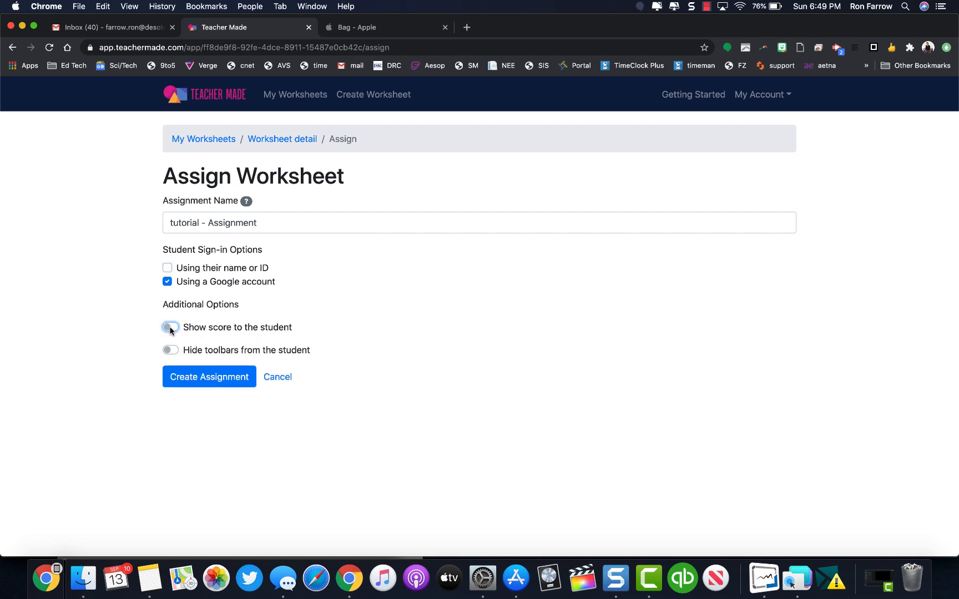
click(171, 328)
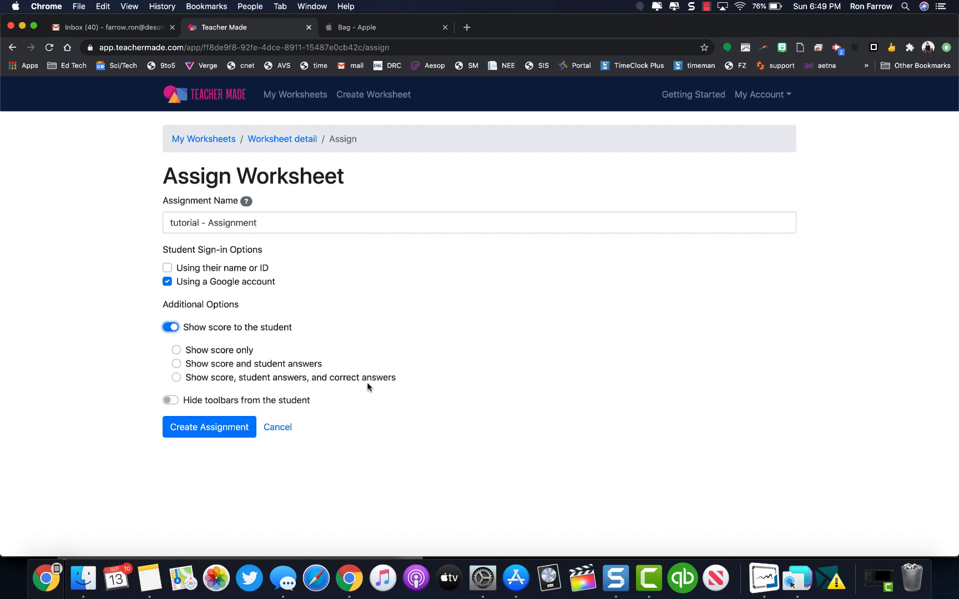
click(175, 328)
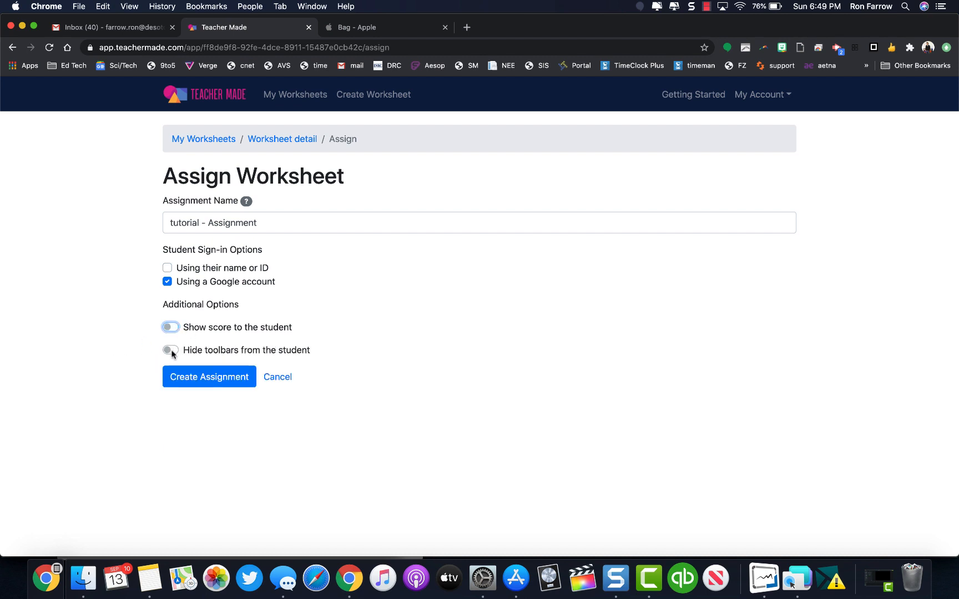
click(171, 351)
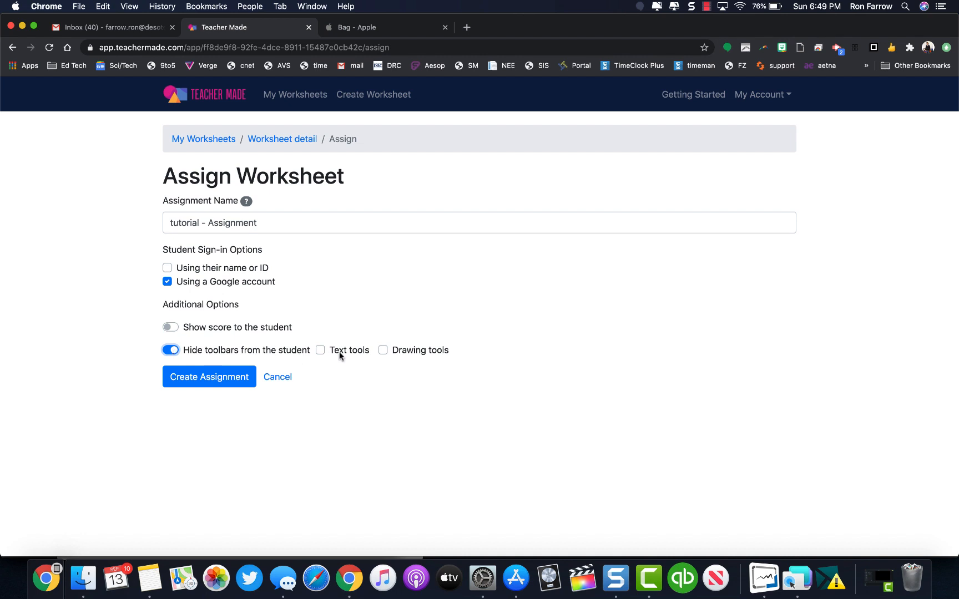
click(176, 350)
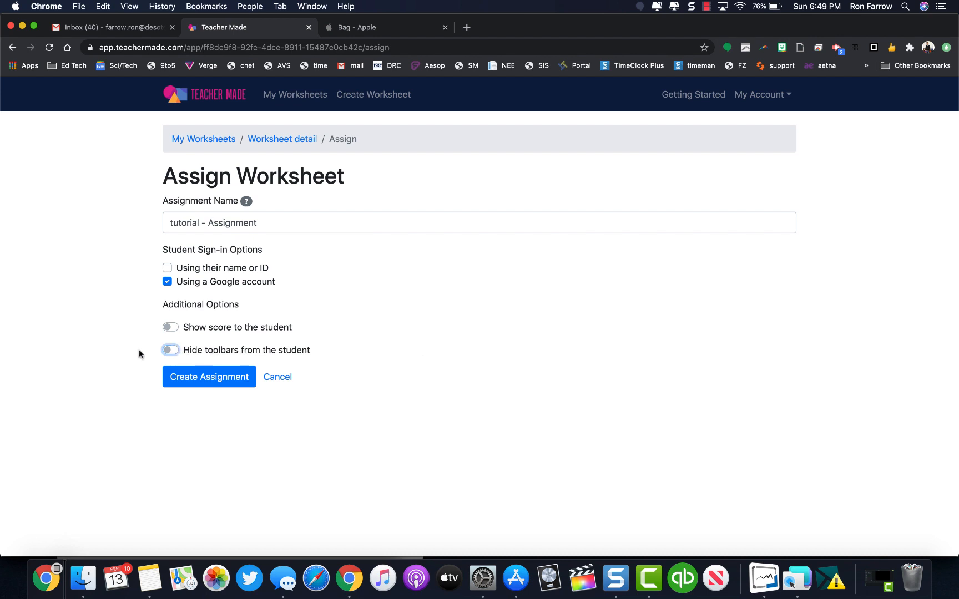
click(168, 328)
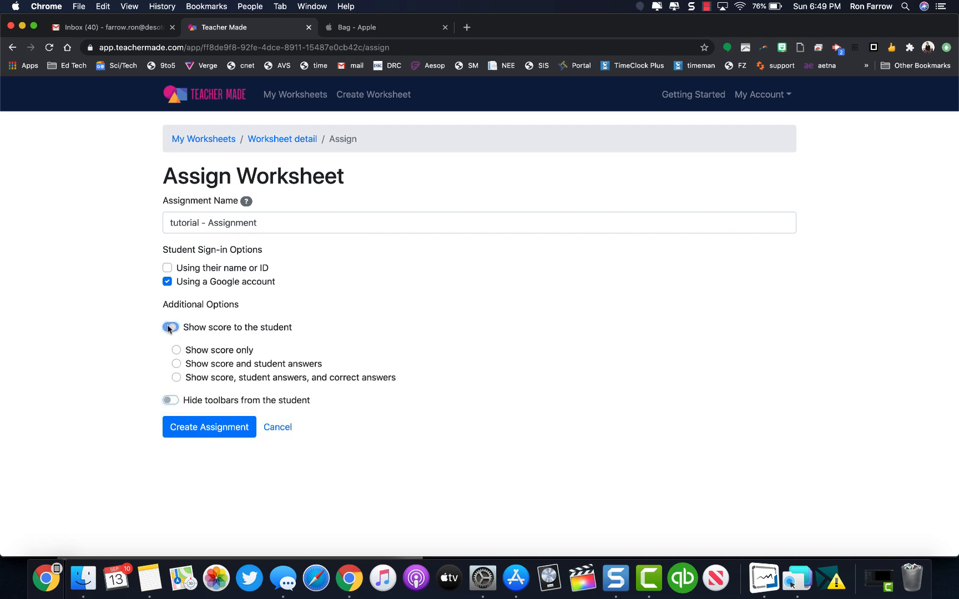
click(169, 329)
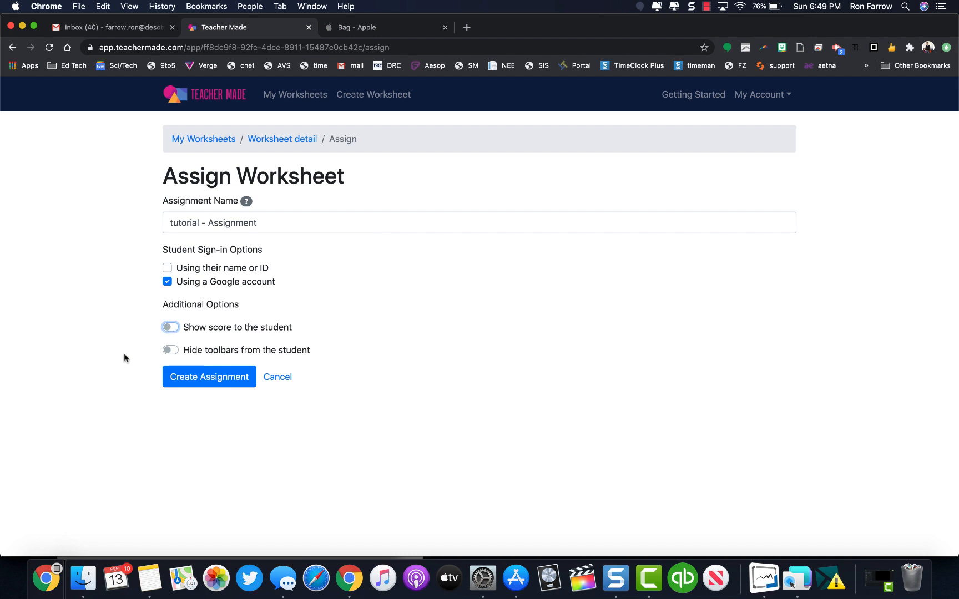
Create the "tutorial - Assignment" and share it to the Math 2nd hour class in Google Classroom as a new assignment draft
click(215, 381)
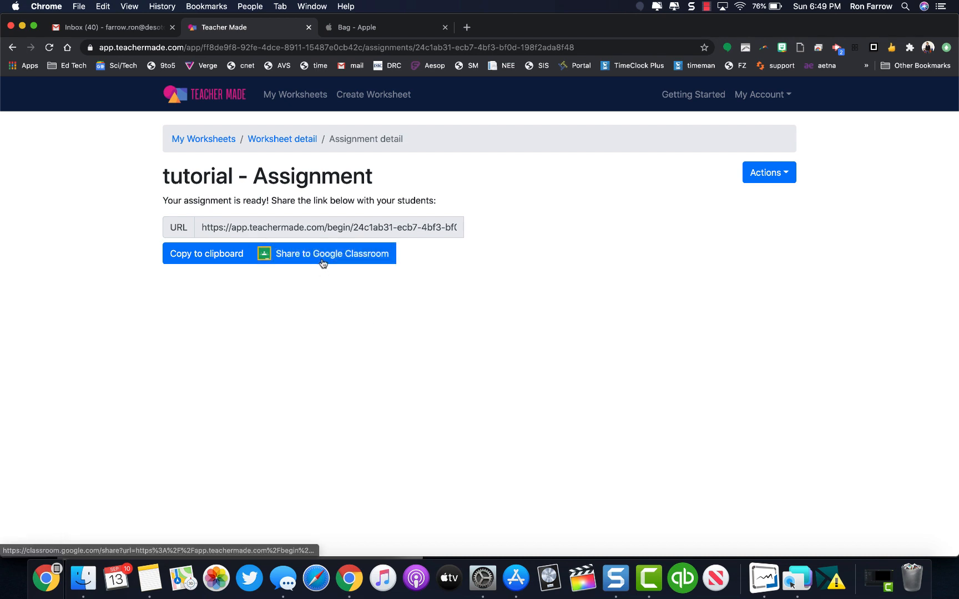
click(359, 258)
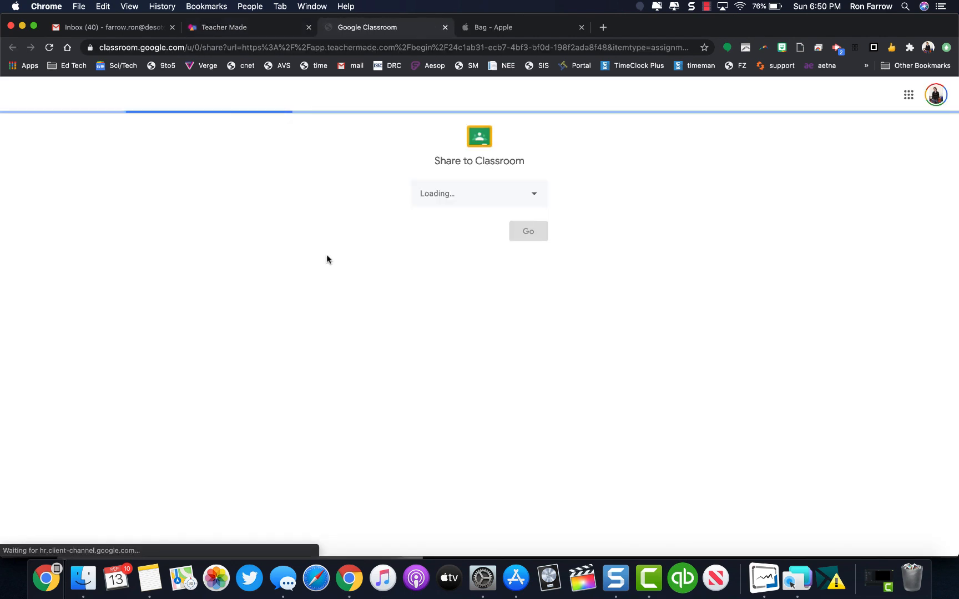
click(541, 198)
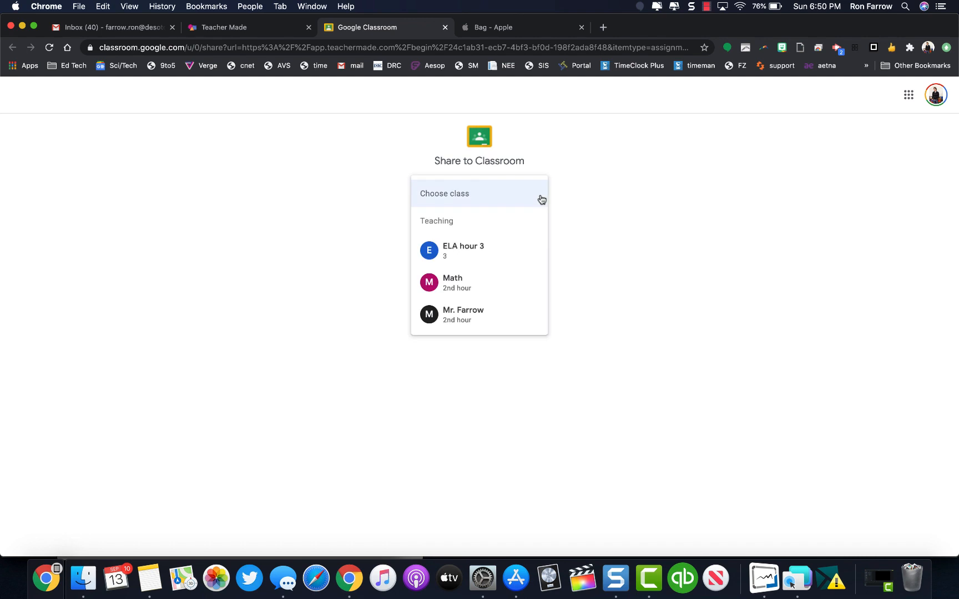
click(470, 281)
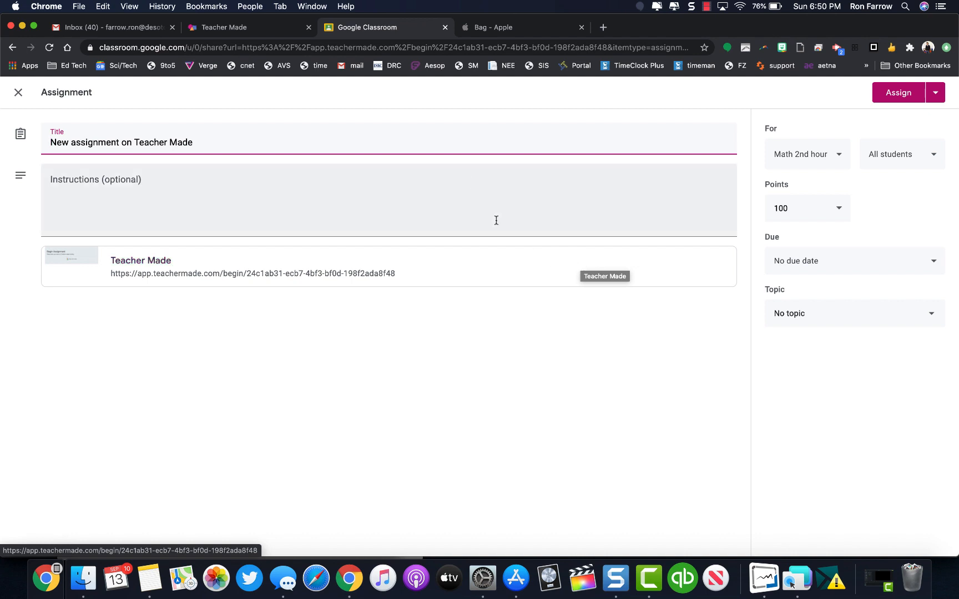
Switch back to Teacher Made and open the list of own worksheets
click(233, 27)
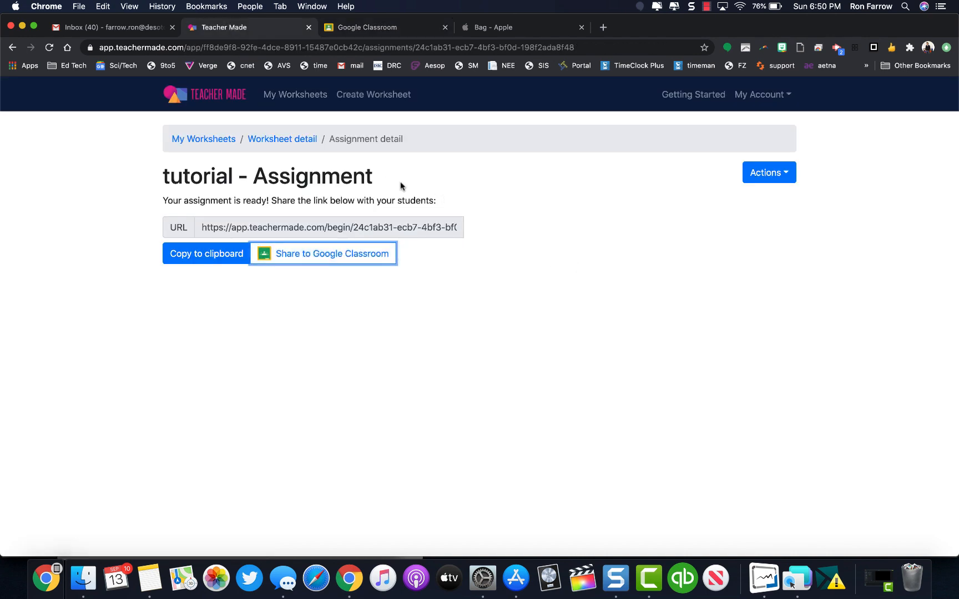
click(289, 99)
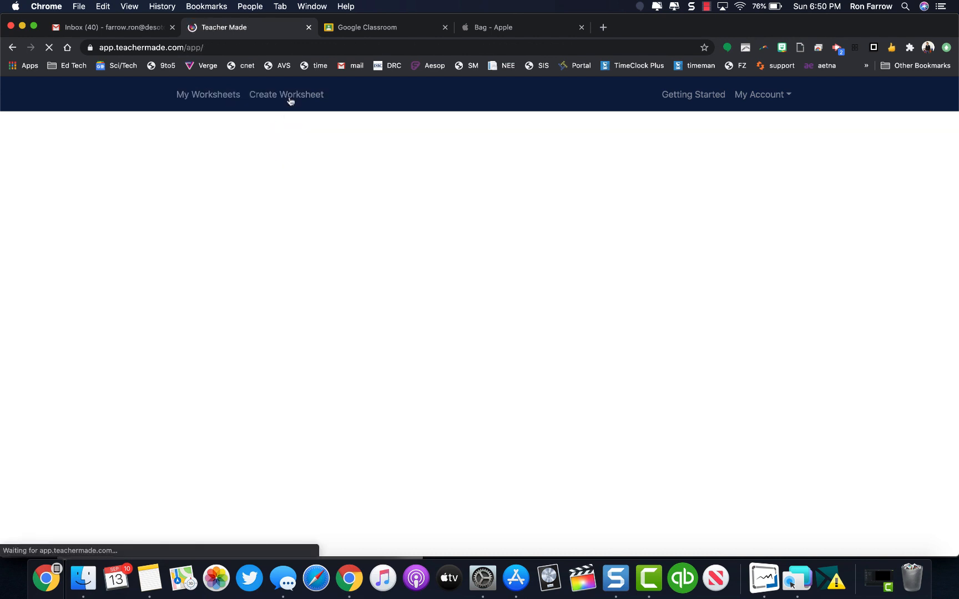